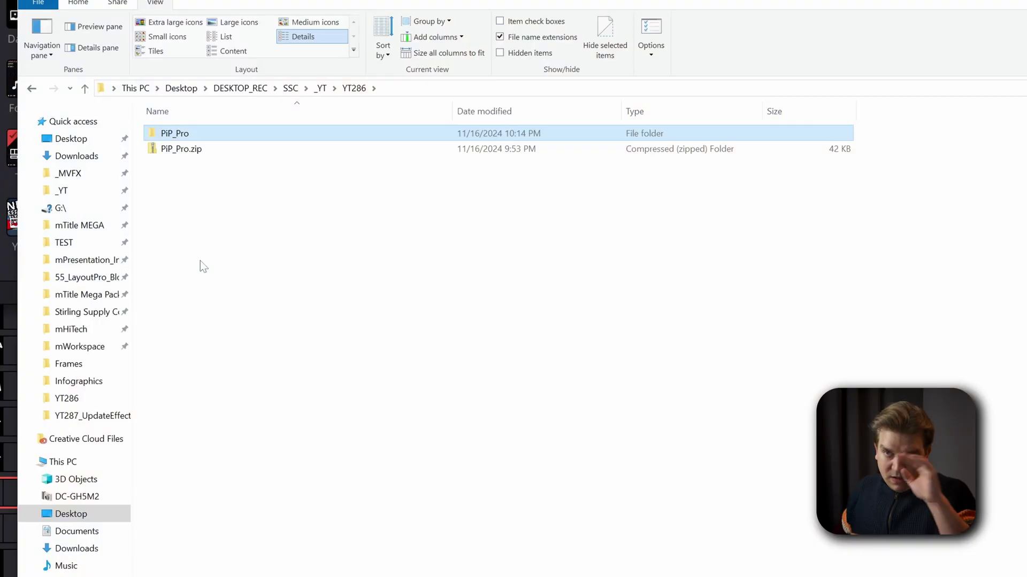
Open the PiP_Pro folder and its v19.1 subfolder containing SSC_PiP_Pro.drfx.
double_click(172, 133)
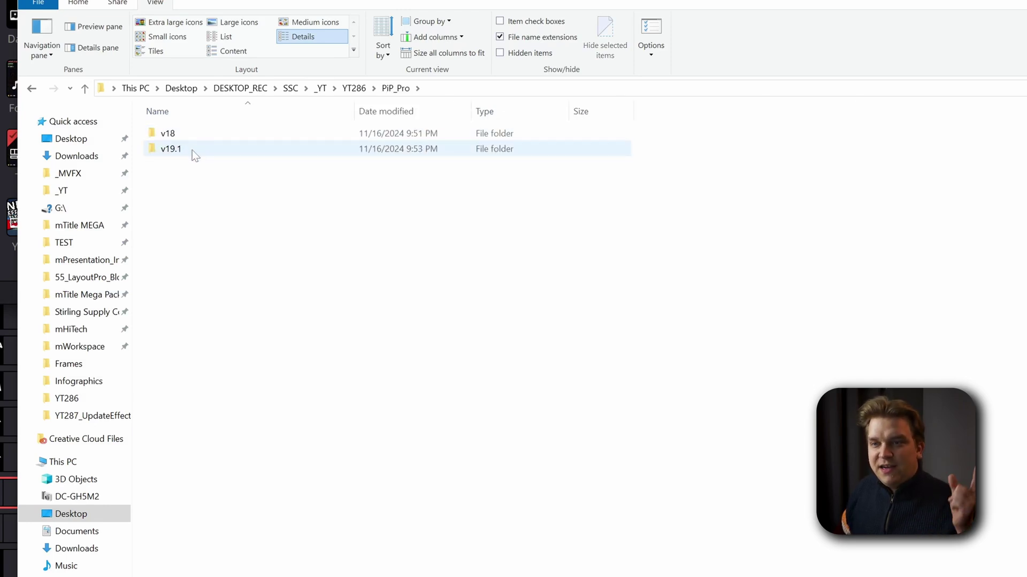
double_click(198, 149)
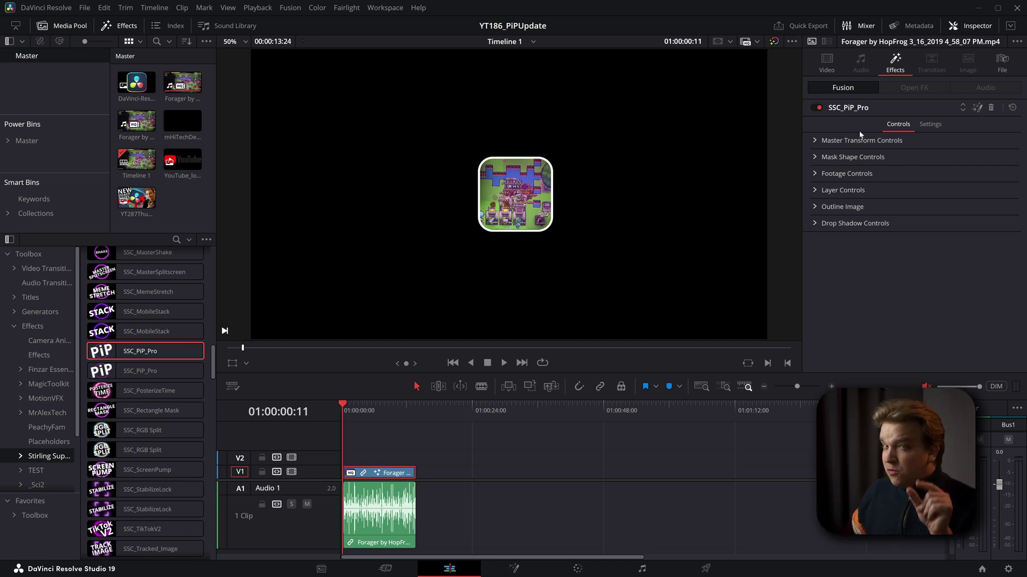
left_click(976, 109)
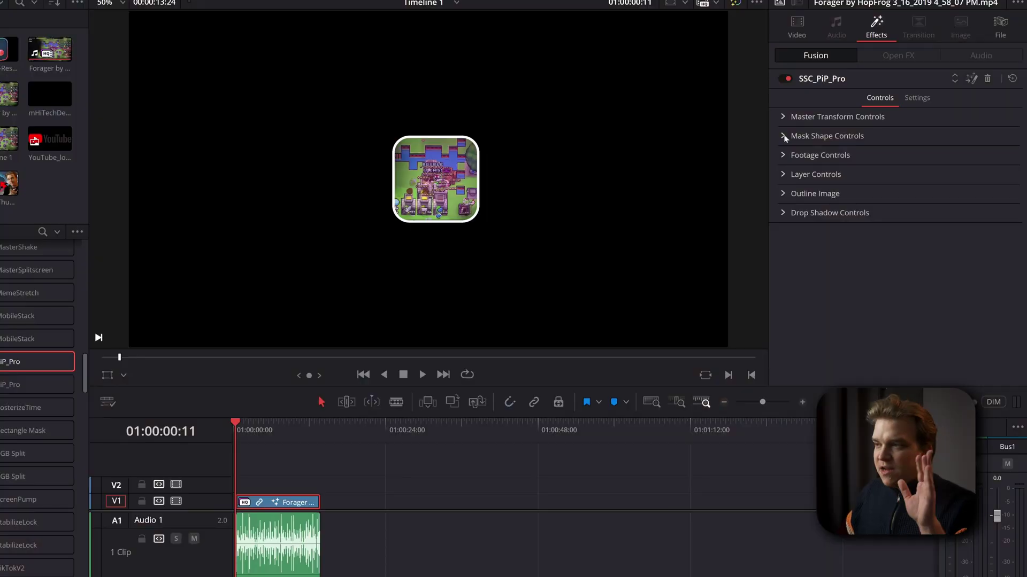
Move the PiP frame to Position X 0.433 and enlarge it to size 0.81.
left_click(784, 117)
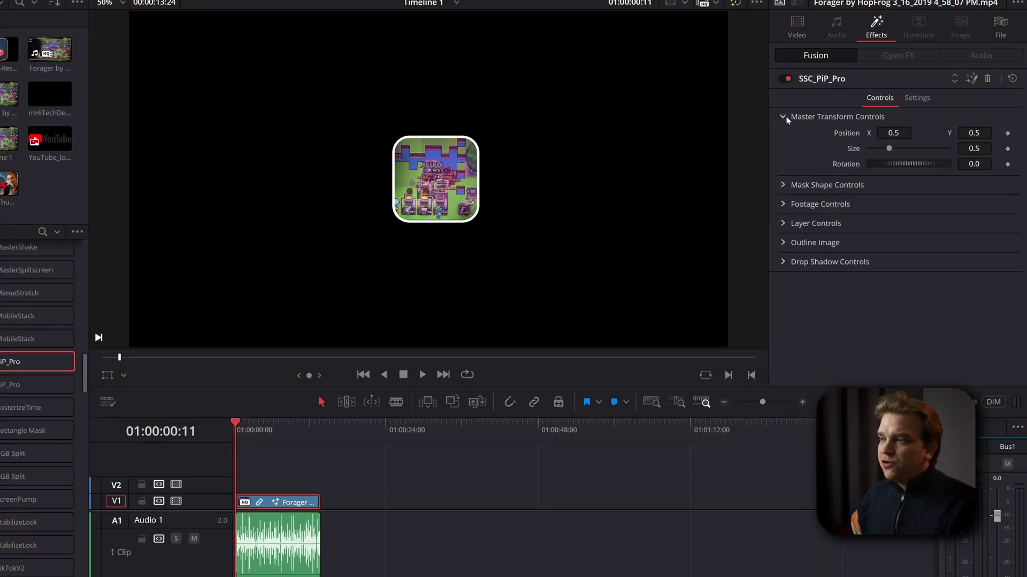
left_click_drag(893, 133, 877, 132)
left_click_drag(974, 148, 954, 158)
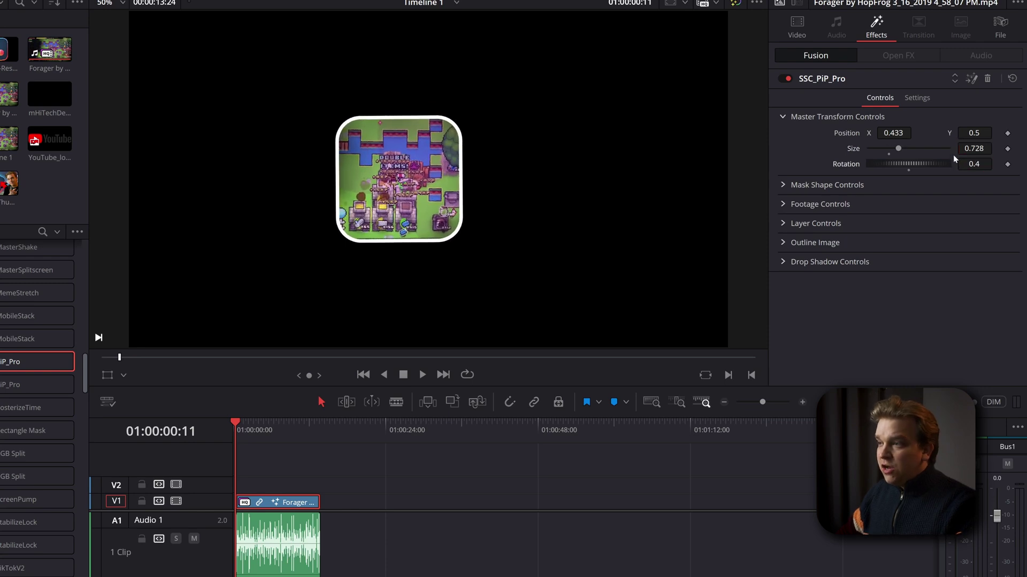
double_click(849, 152)
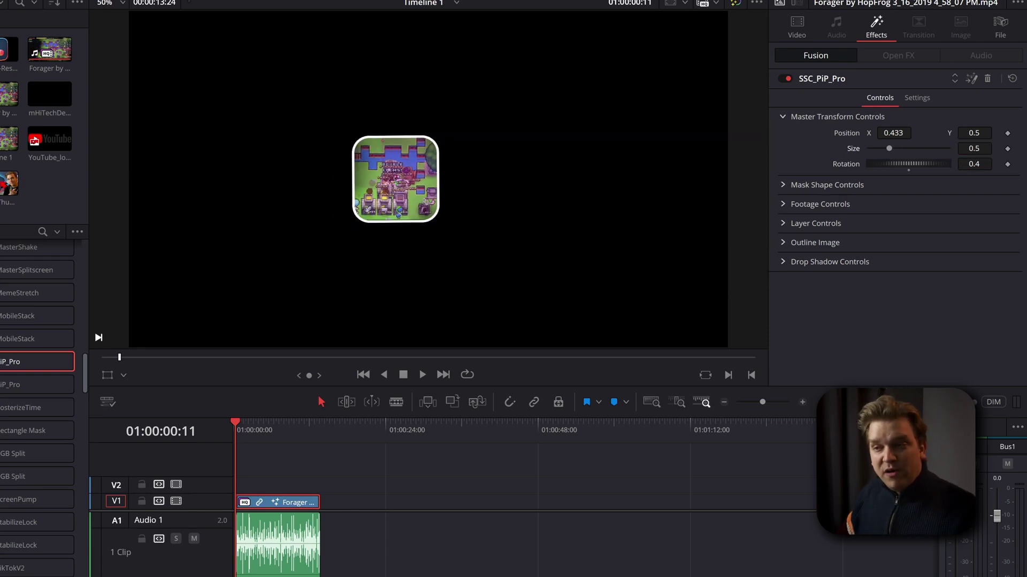
left_click_drag(974, 148, 990, 148)
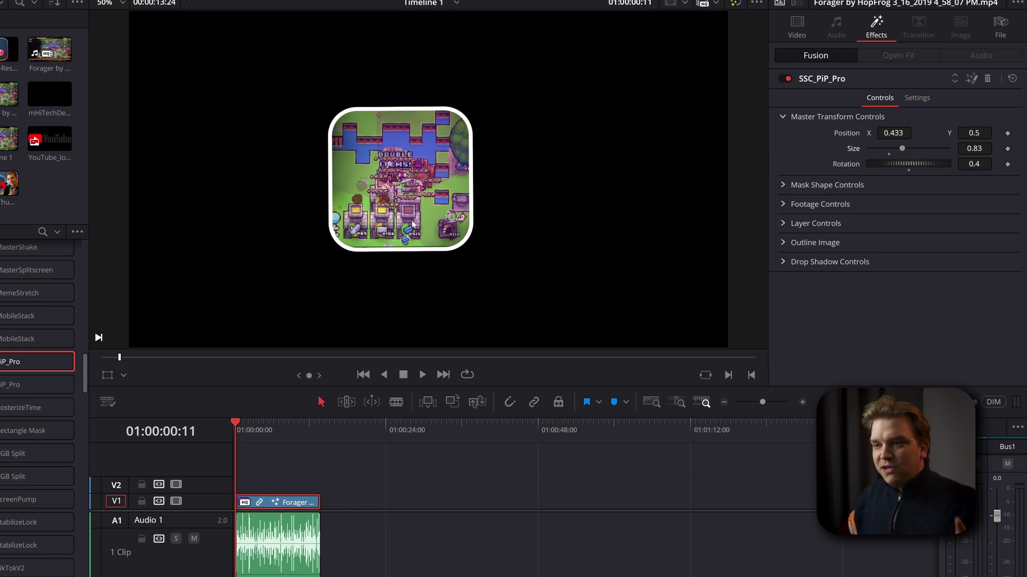
double_click(851, 151)
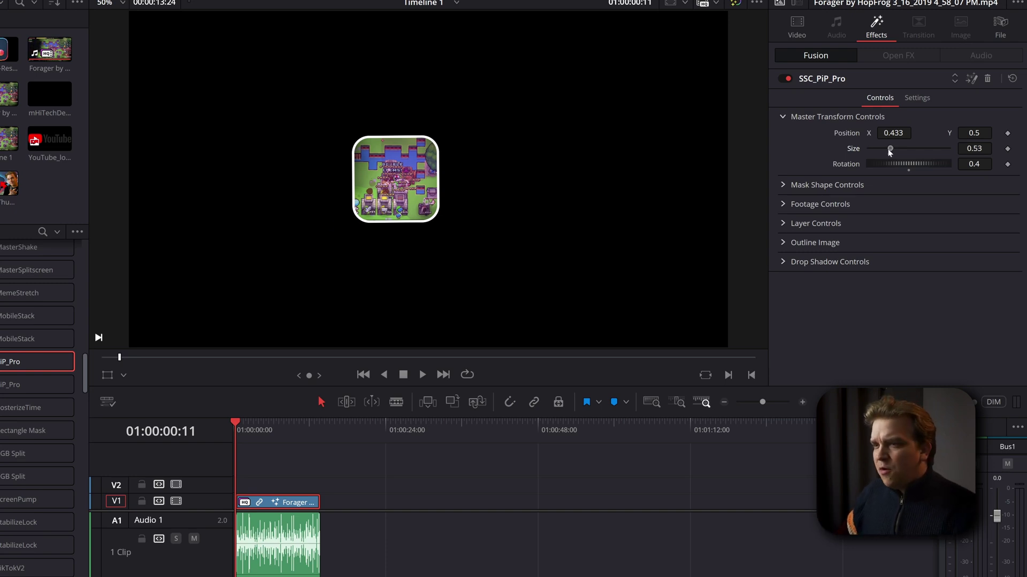
left_click_drag(890, 152, 901, 151)
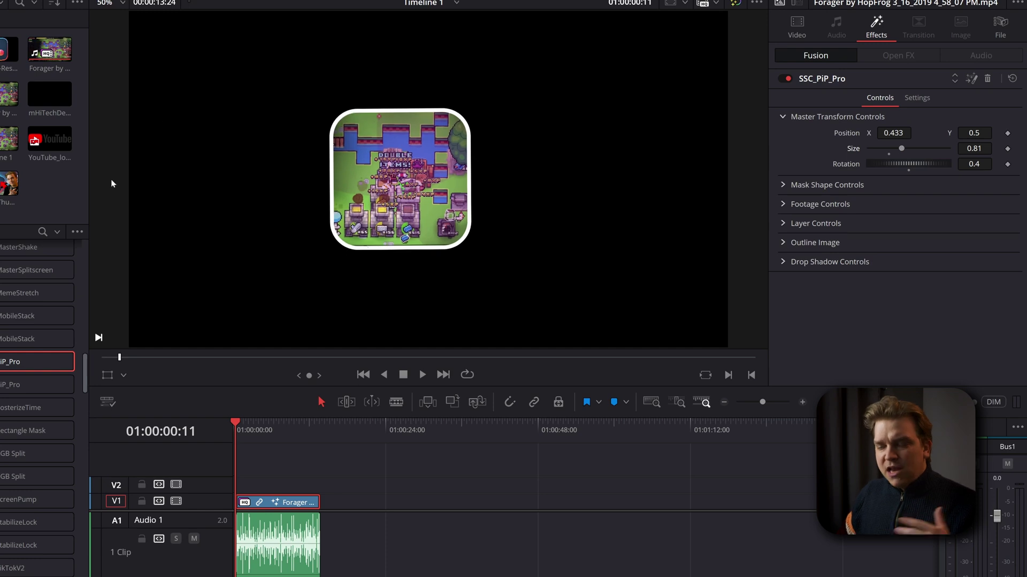
left_click(781, 185)
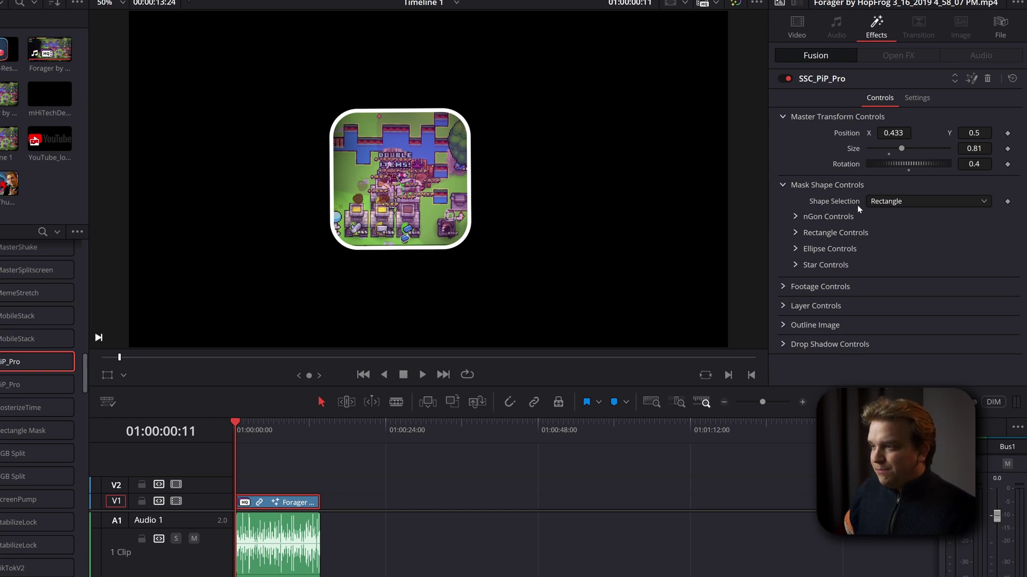
Try the mGon, rounded rectangle, ellipse and star mask shapes and expand each shape's settings.
left_click(880, 218)
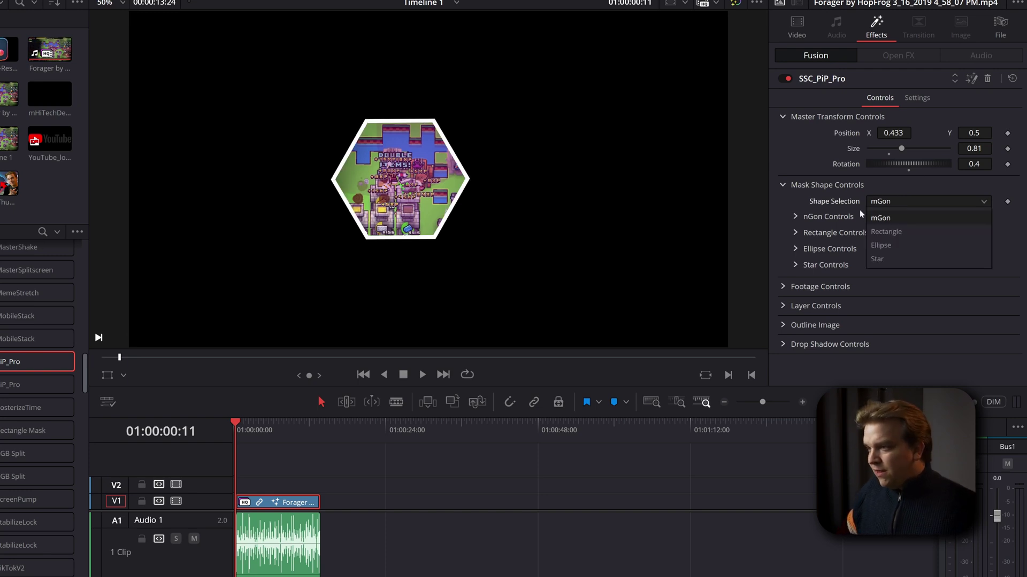
left_click(908, 232)
left_click(895, 246)
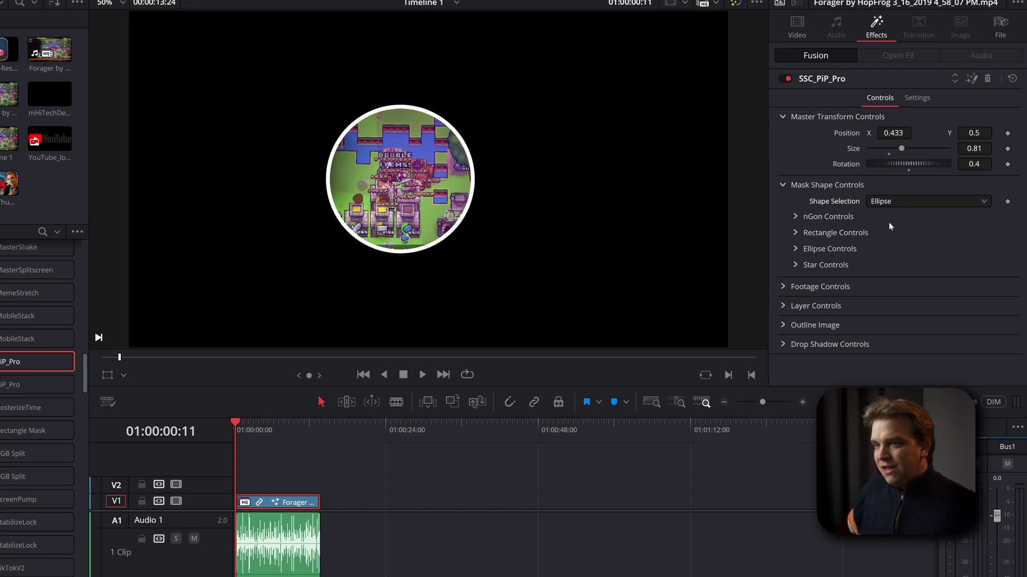
left_click(886, 201)
left_click(898, 262)
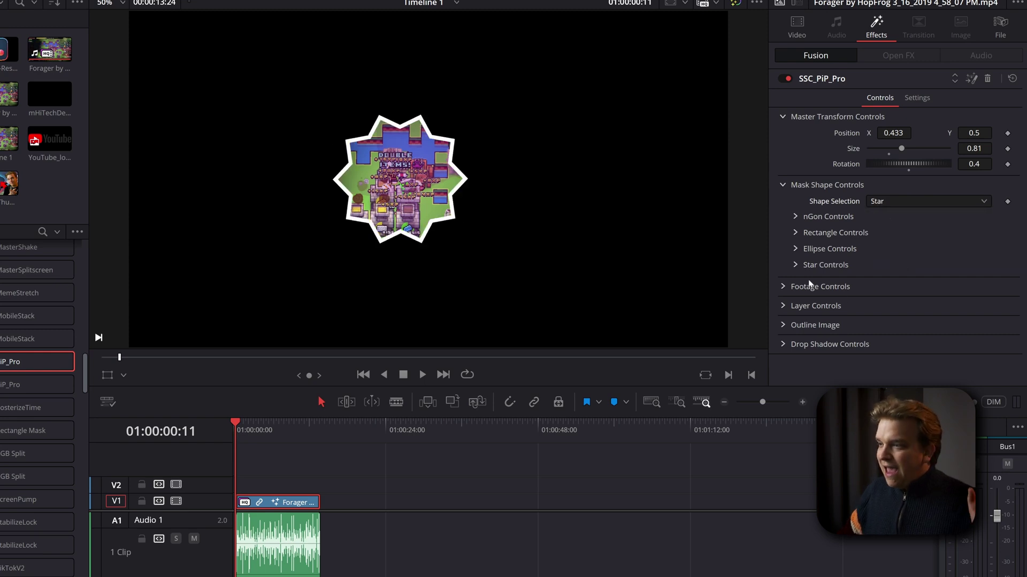
left_click(797, 265)
left_click(796, 248)
left_click(796, 232)
left_click(796, 216)
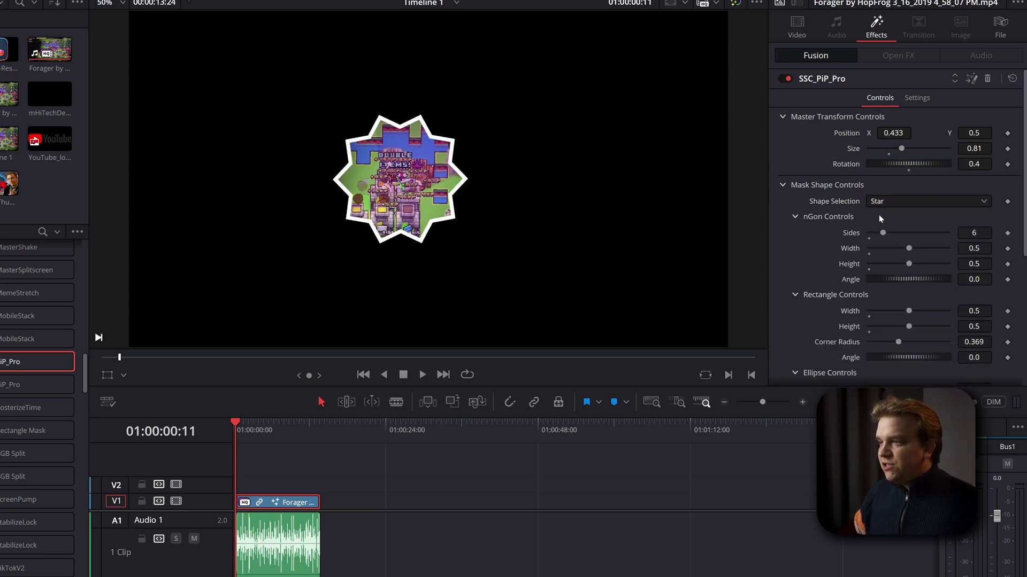
Switch the mask to an ellipse and narrow its width to 0.252.
scroll(880, 218, "down", 5)
left_click_drag(904, 303, 886, 304)
scroll(887, 241, "up", 3)
left_click(891, 126)
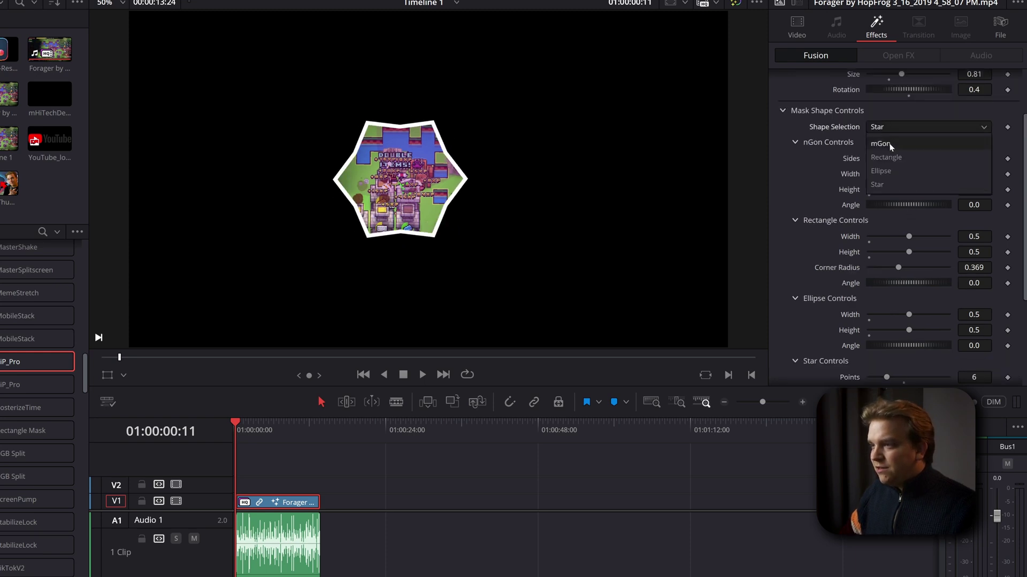
left_click(881, 171)
left_click_drag(908, 315, 891, 316)
Switch to the rounded Rectangle mask and set its corner radius to 0.165.
scroll(891, 299, "up", 1)
left_click(892, 164)
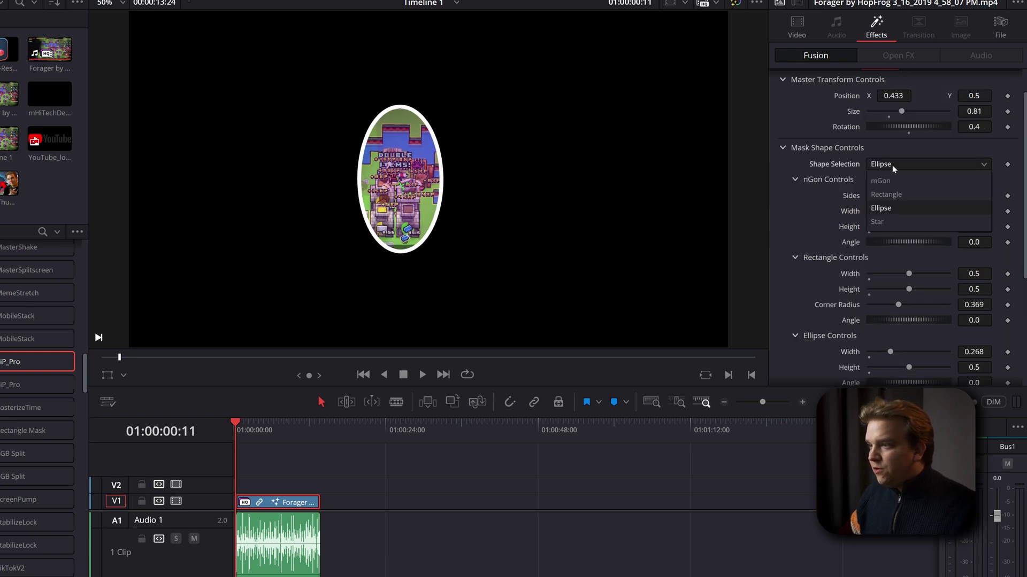
left_click(893, 195)
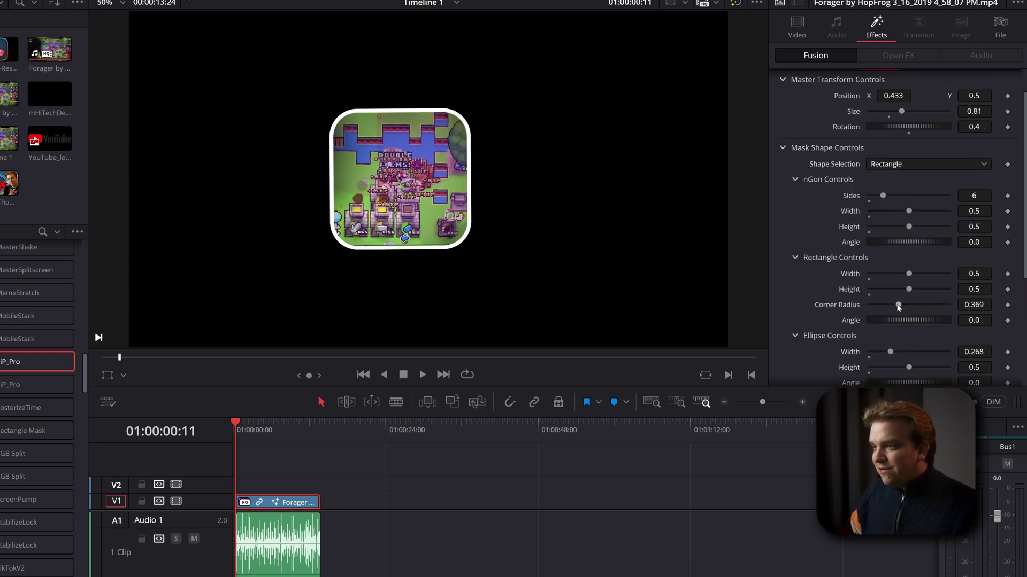
double_click(850, 305)
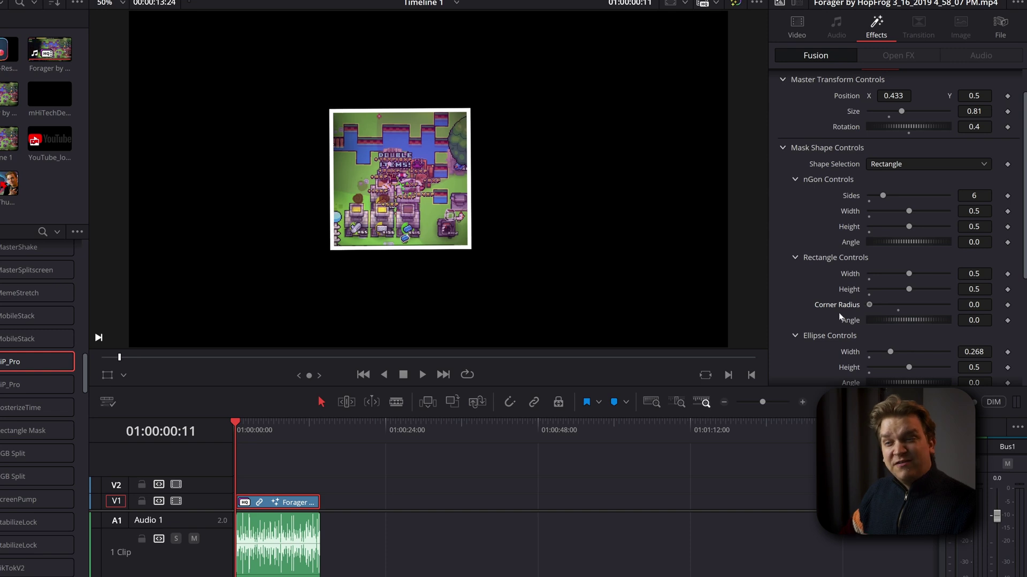
left_click_drag(869, 305, 883, 305)
Test a 4-sided mGon mask at height 0.622, then return to the Rectangle mask.
left_click(888, 164)
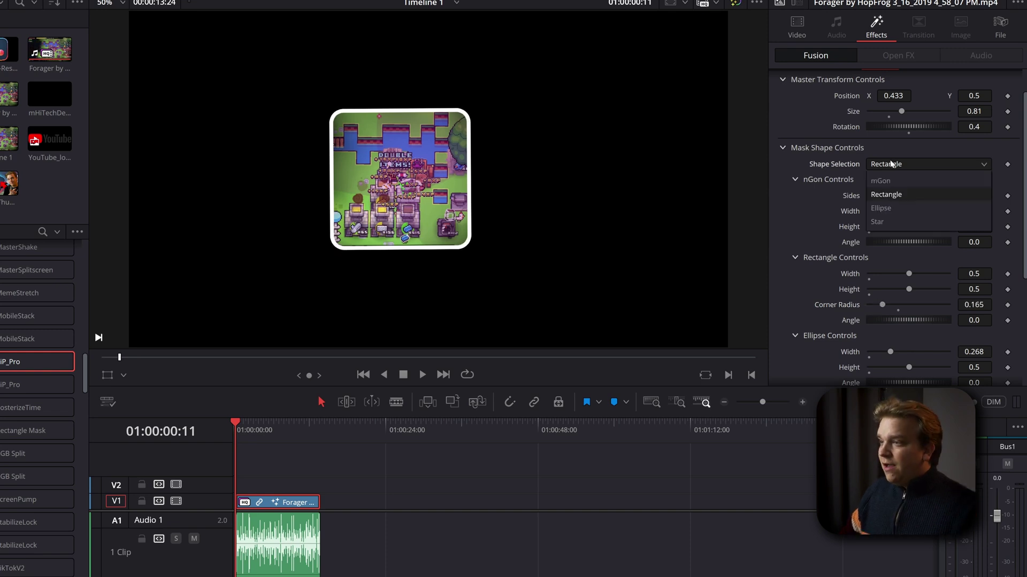
left_click(890, 182)
left_click_drag(892, 197, 902, 197)
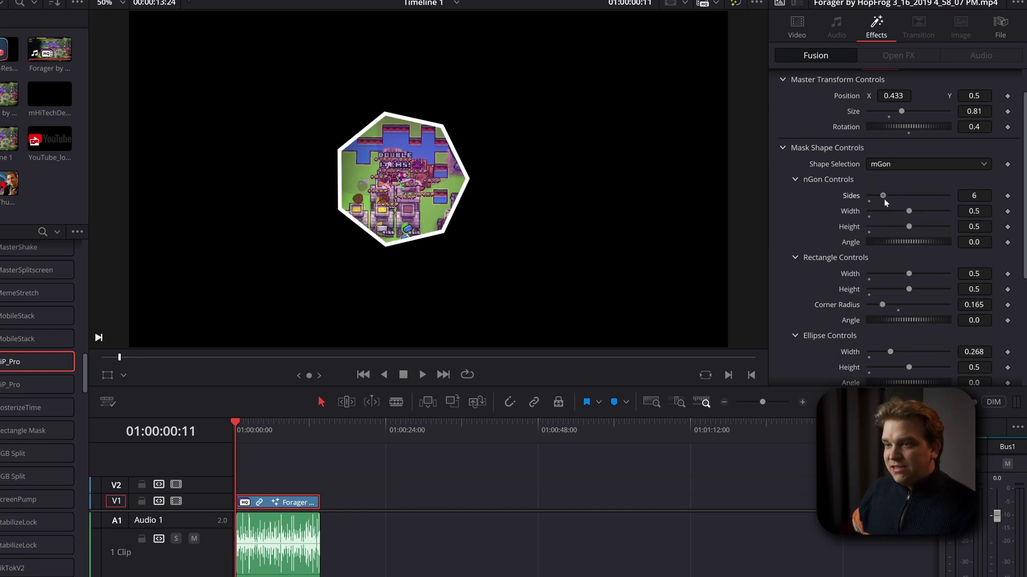
left_click_drag(885, 199, 875, 200)
left_click_drag(912, 230, 921, 226)
left_click(906, 165)
left_click(883, 195)
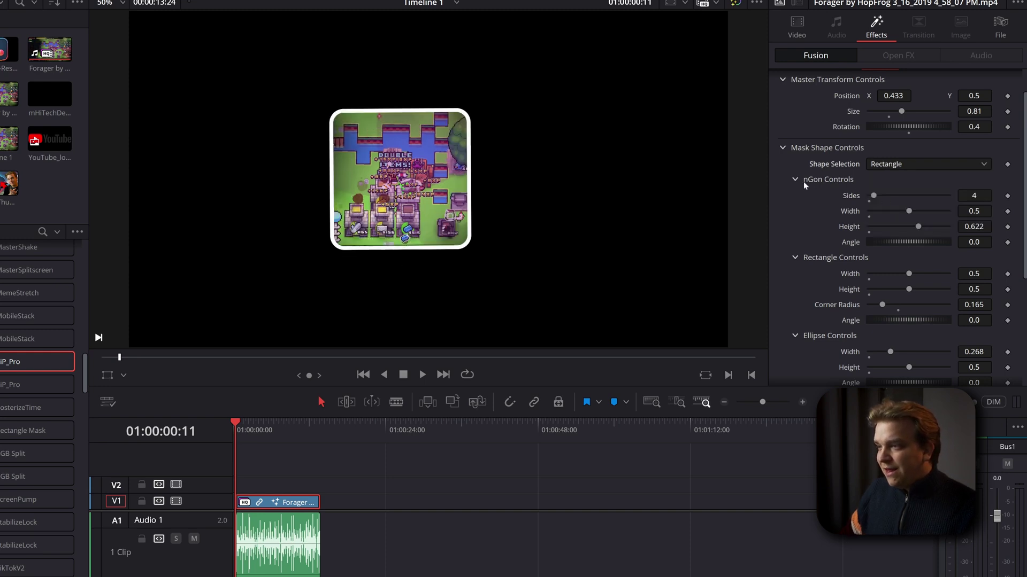
left_click(796, 180)
left_click(796, 195)
left_click(795, 212)
Place a copy of the Forager clip later on V1 and move the playhead onto it.
left_click(795, 228)
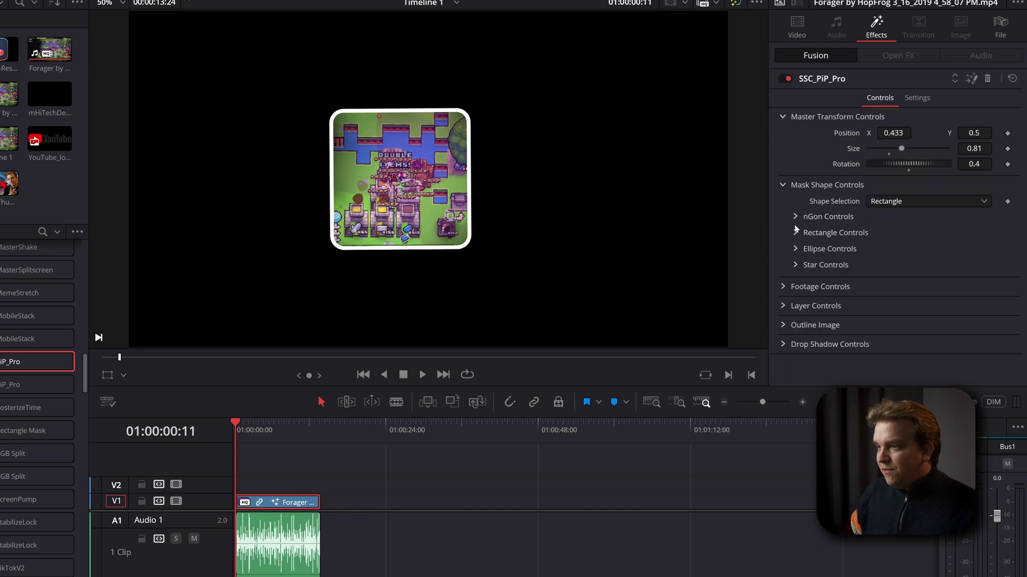
left_click(783, 186)
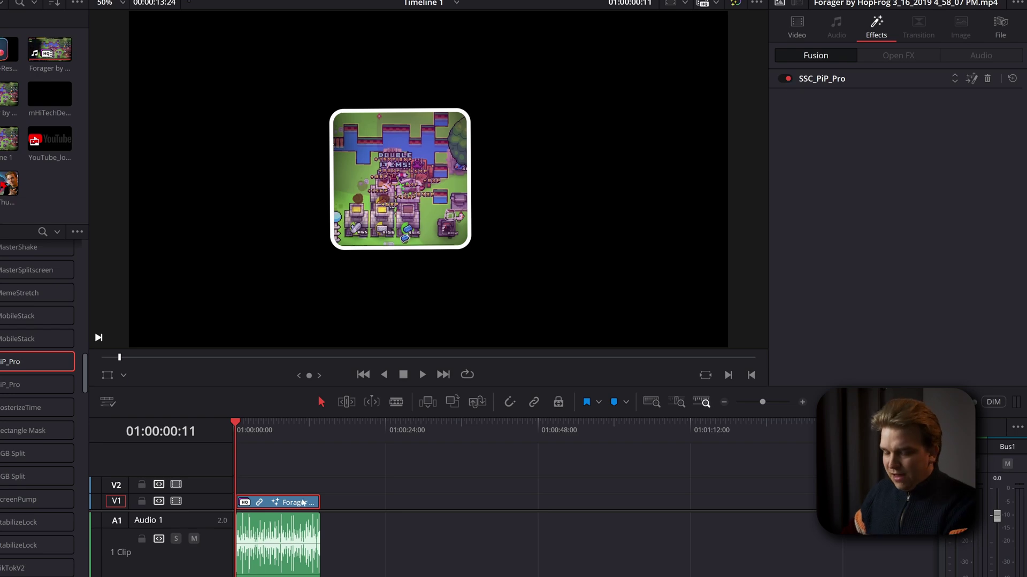
left_click_drag(304, 501, 404, 499)
left_click(987, 78)
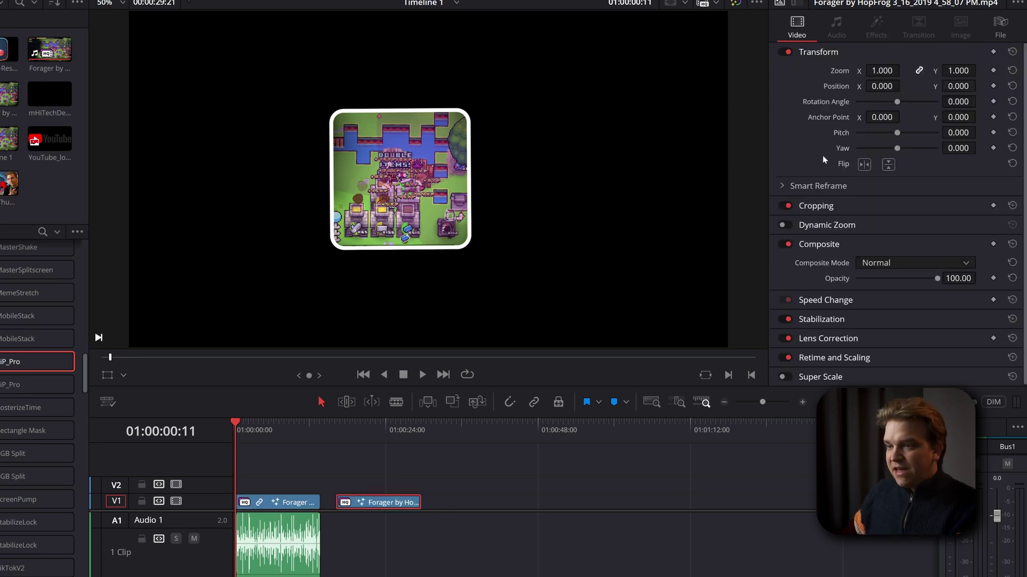
left_click_drag(374, 425, 368, 425)
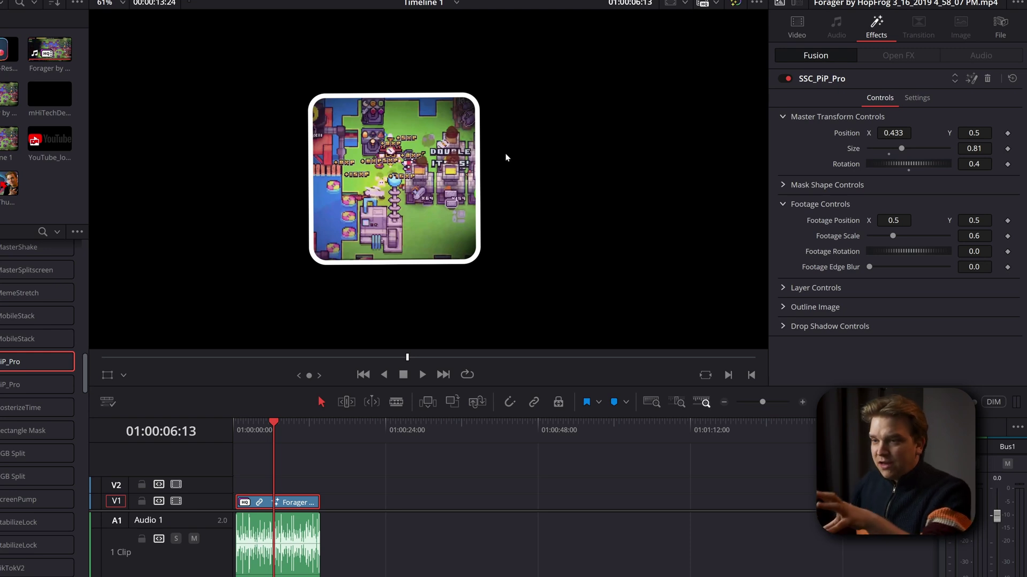
Set the footage to X 0.56, scale 0.77, rotation 2.9, and reset edge blur to 0.
mouse_move(893, 220)
left_mouse_down()
mouse_move(920, 220)
mouse_move(898, 220)
left_mouse_up()
mouse_move(974, 235)
left_mouse_down()
mouse_move(988, 235)
mouse_move(985, 251)
left_mouse_up()
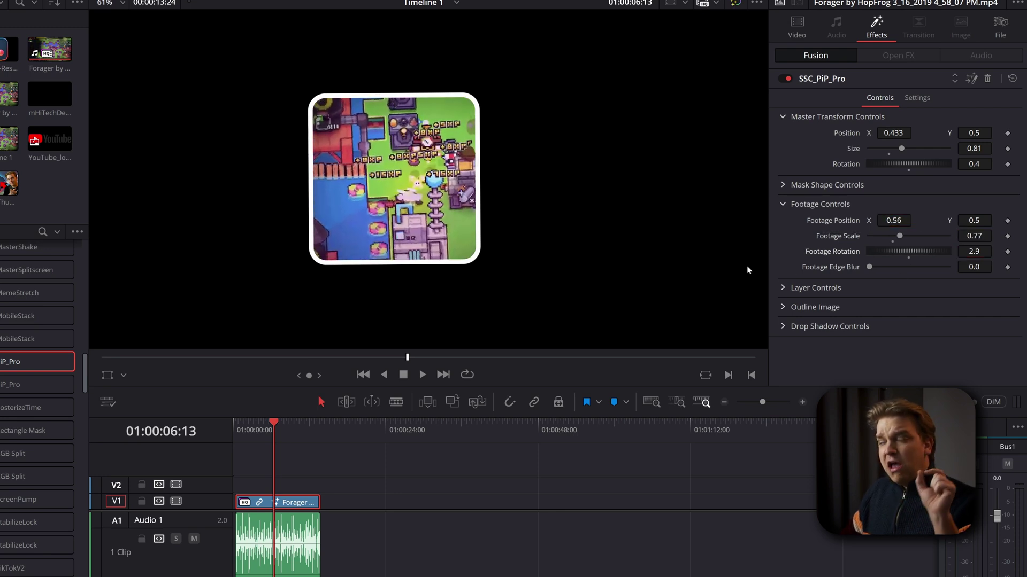
scroll(475, 107, "up", 1)
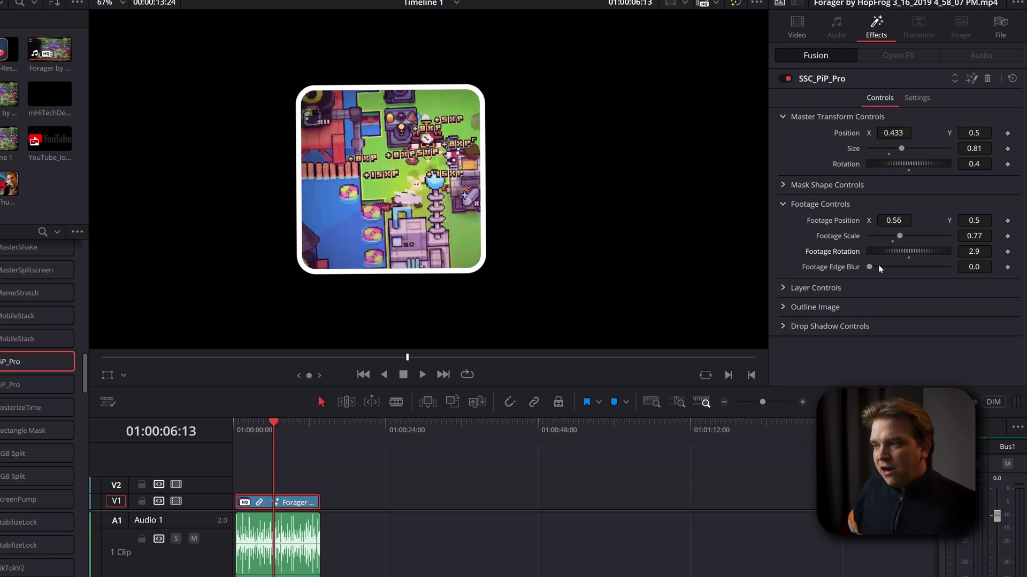
left_click_drag(870, 266, 891, 267)
scroll(532, 123, "up", 6)
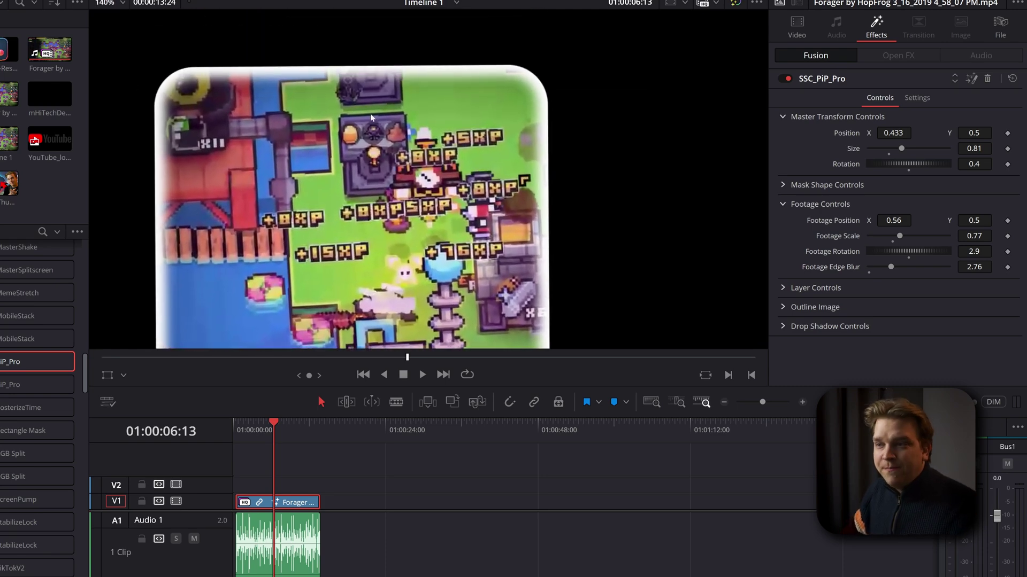
scroll(463, 160, "down", 5)
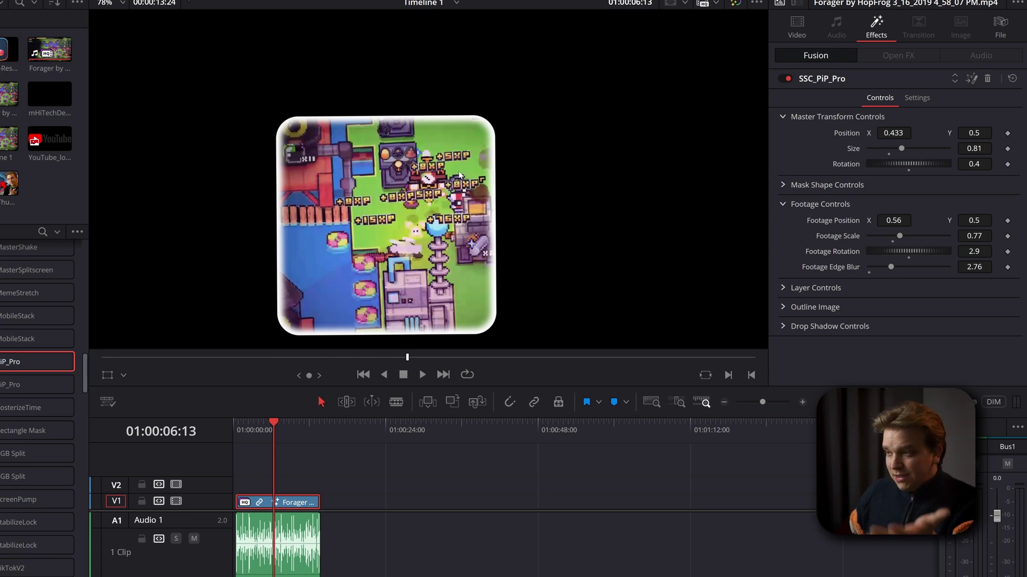
double_click(822, 270)
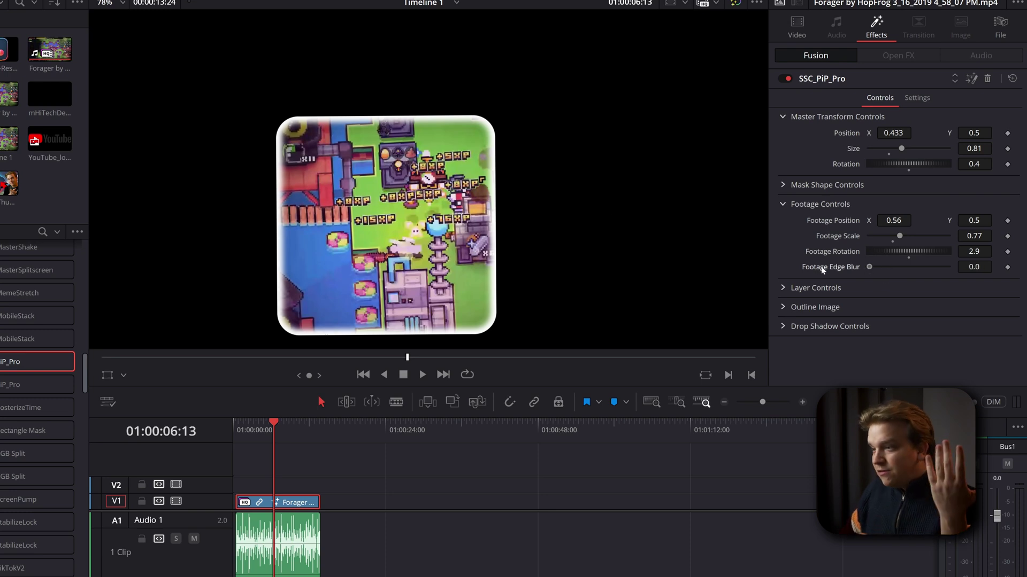
Turn on a white outline with thickness 0.037, position 0.921 and length 1.0.
left_click(780, 206)
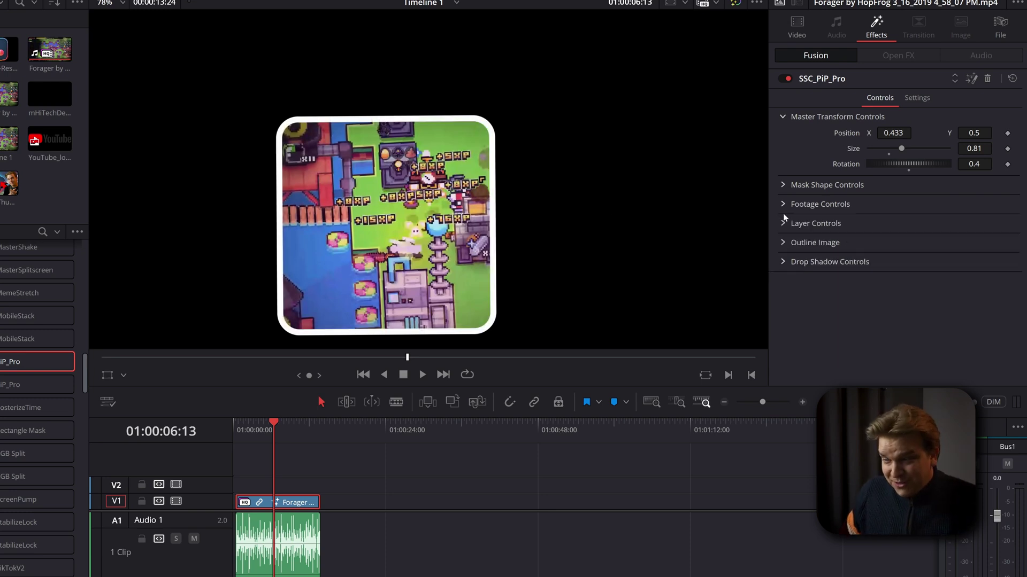
left_click(784, 221)
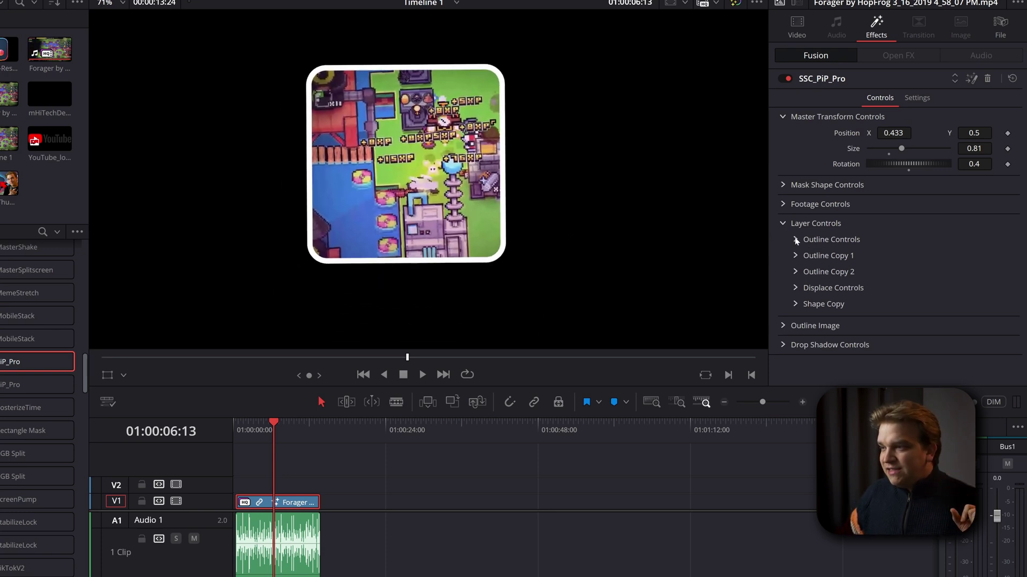
left_click(796, 239)
scroll(849, 245, "down", 2)
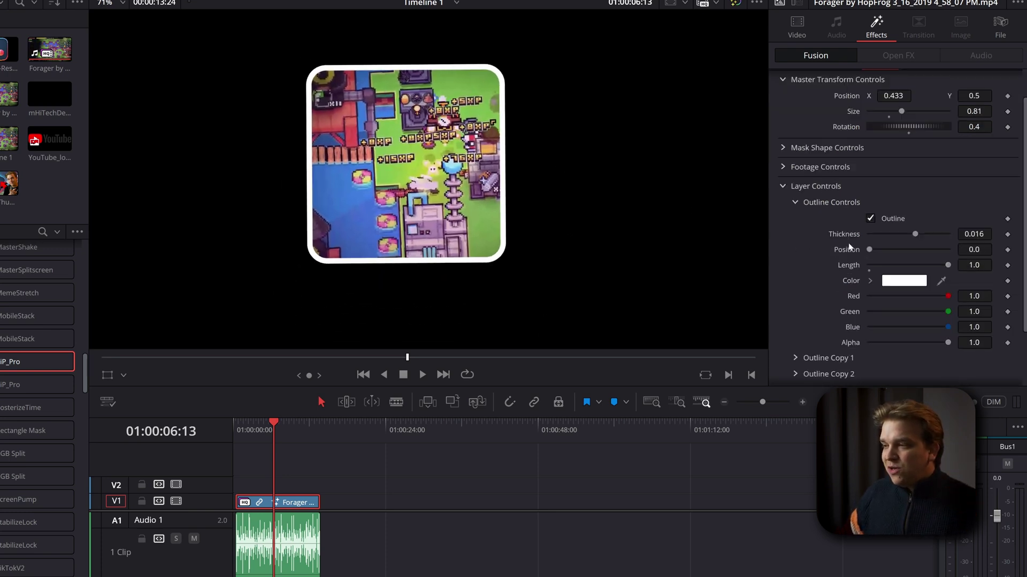
left_click(871, 218)
left_click_drag(913, 235, 950, 265)
left_click_drag(889, 249, 942, 249)
left_click_drag(941, 313, 907, 316)
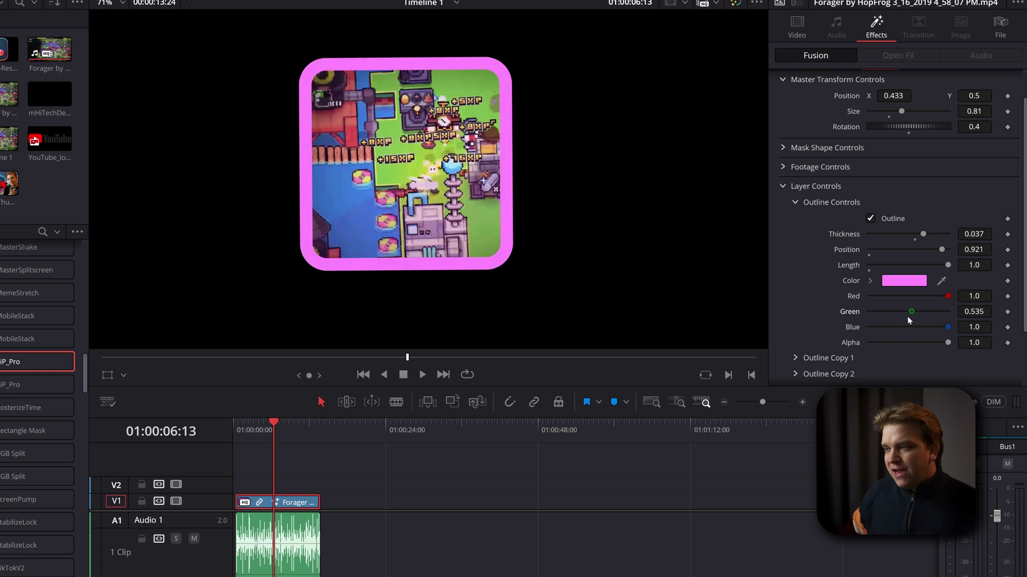
key("ctrl+z")
scroll(846, 321, "down", 1)
scroll(847, 321, "down", 1)
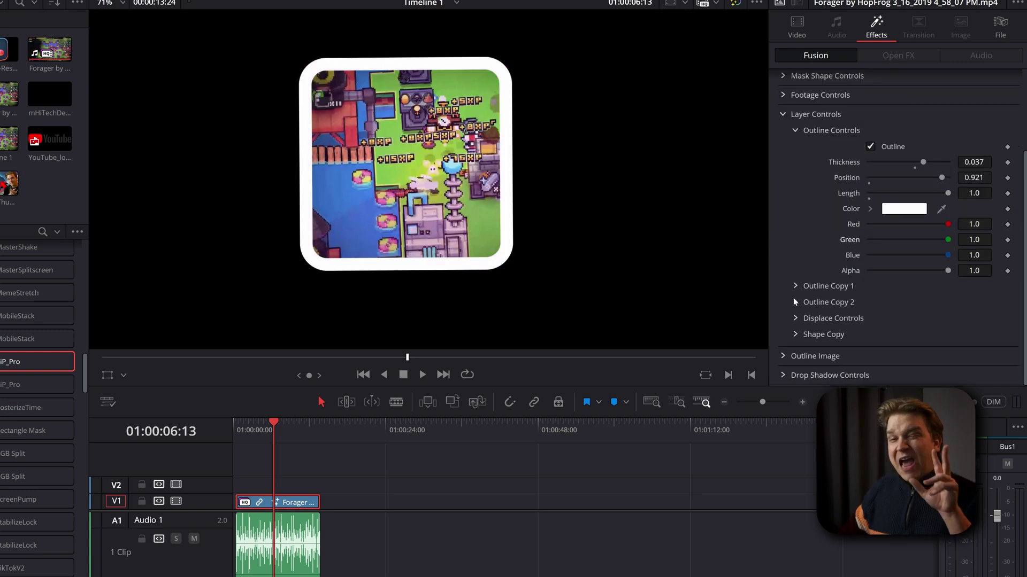
Enable Outline Copy 1 and Outline Copy 2 and play the clip to preview them.
left_click(795, 302)
left_click(795, 286)
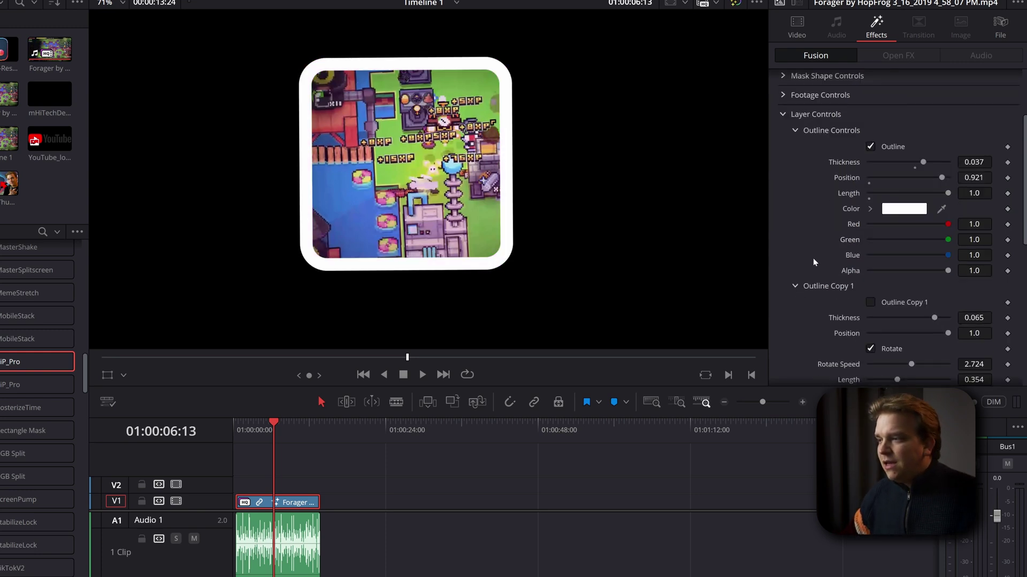
scroll(834, 252, "down", 3)
left_click(871, 191)
scroll(834, 198, "down", 3)
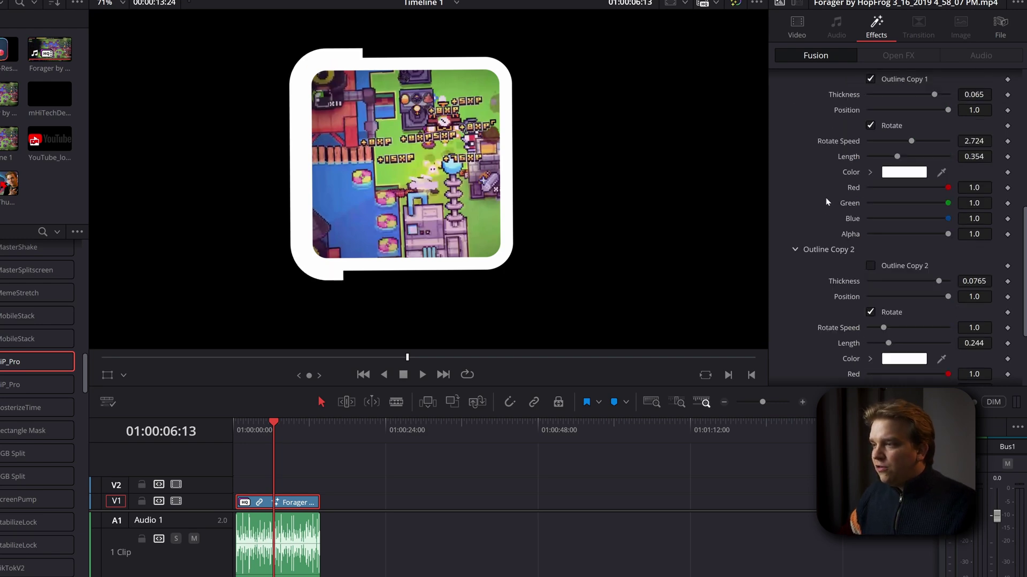
left_click(871, 265)
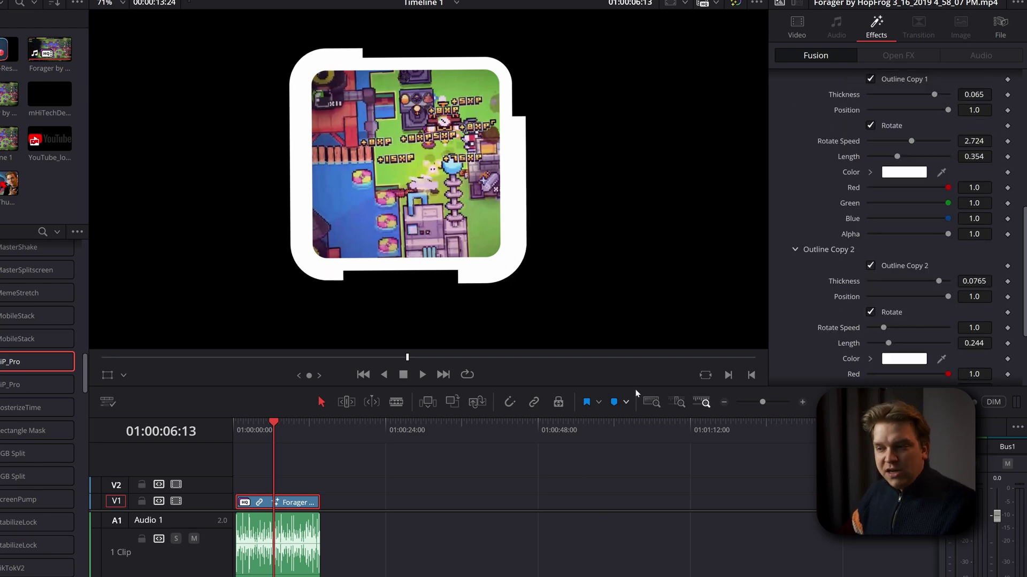
left_click_drag(285, 431, 255, 430)
key("space")
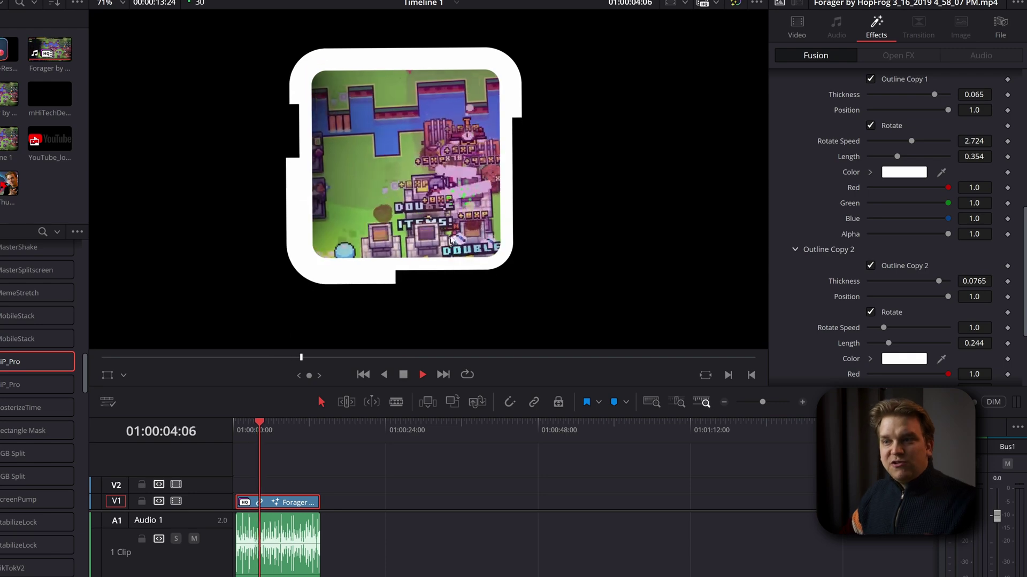
key("space")
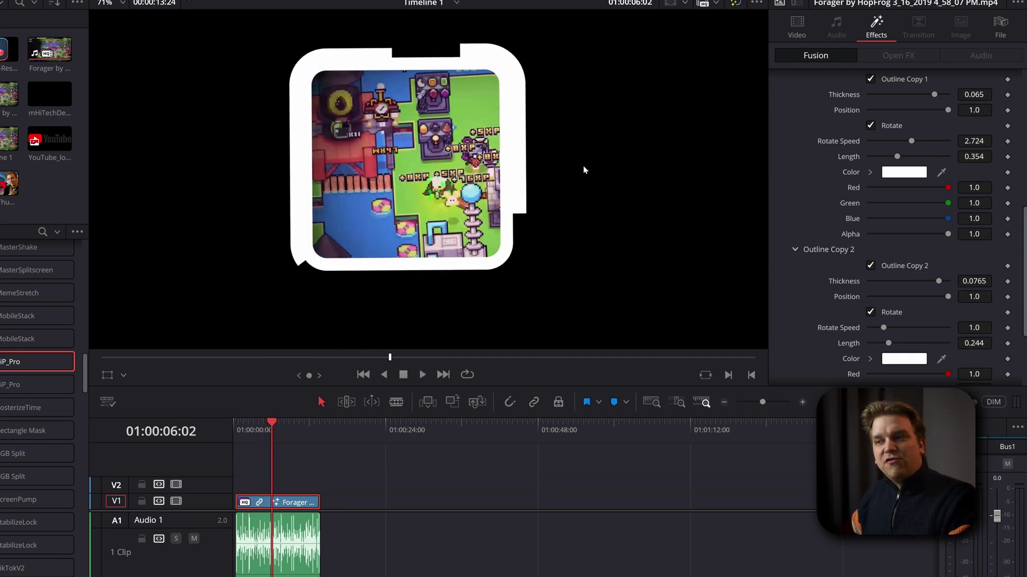
Slow Copy 1's rotation to 1.991 with deeper pink; thin the yellow Copy 2 and extend it fully.
left_click_drag(911, 141, 898, 145)
left_click_drag(951, 202, 935, 203)
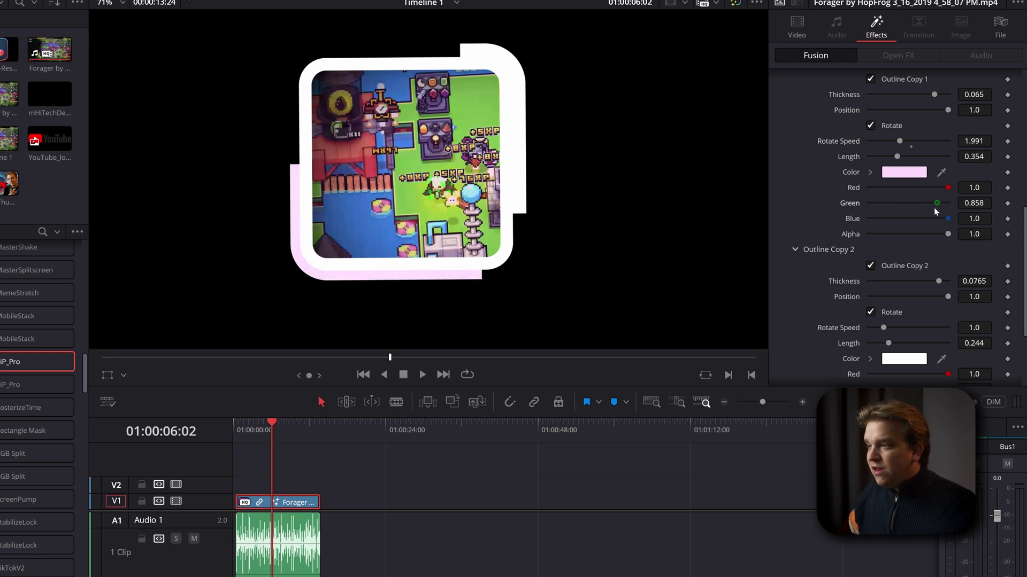
scroll(946, 257, "down", 4)
left_click_drag(949, 294, 897, 293)
scroll(897, 236, "up", 3)
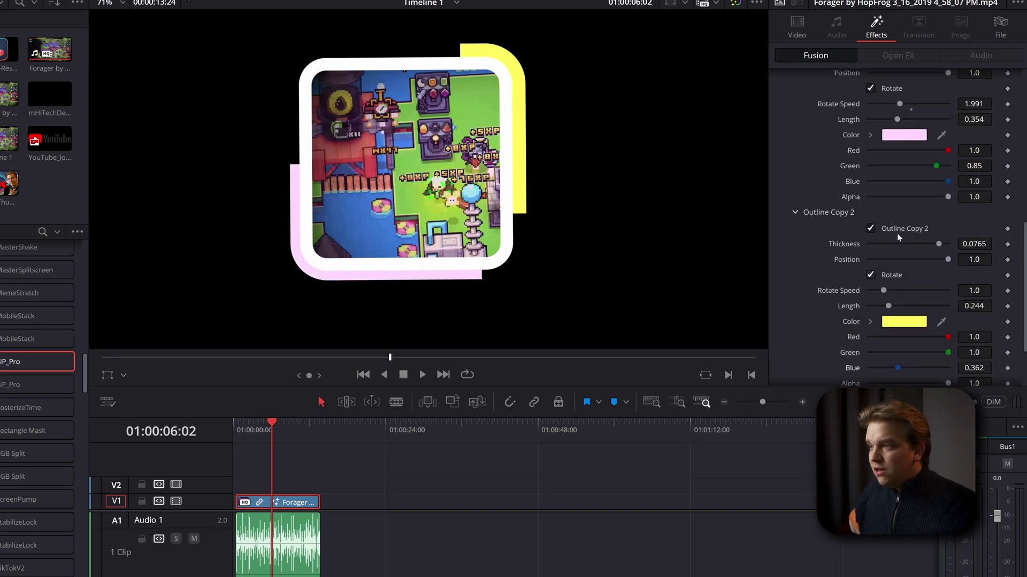
left_click_drag(936, 167, 924, 167)
left_click_drag(896, 244, 943, 244)
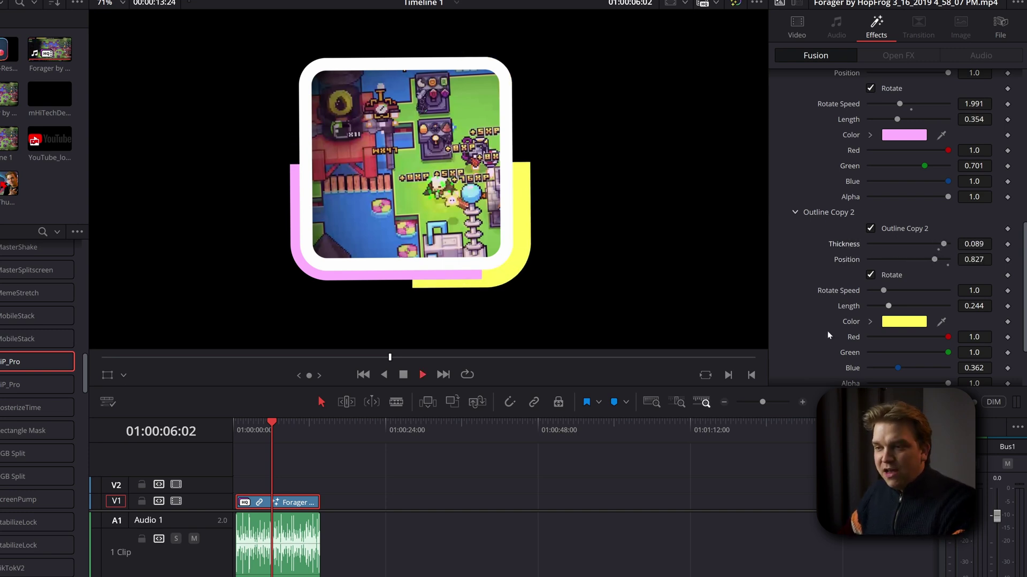
key("space")
key("space")
left_click_drag(889, 306, 958, 313)
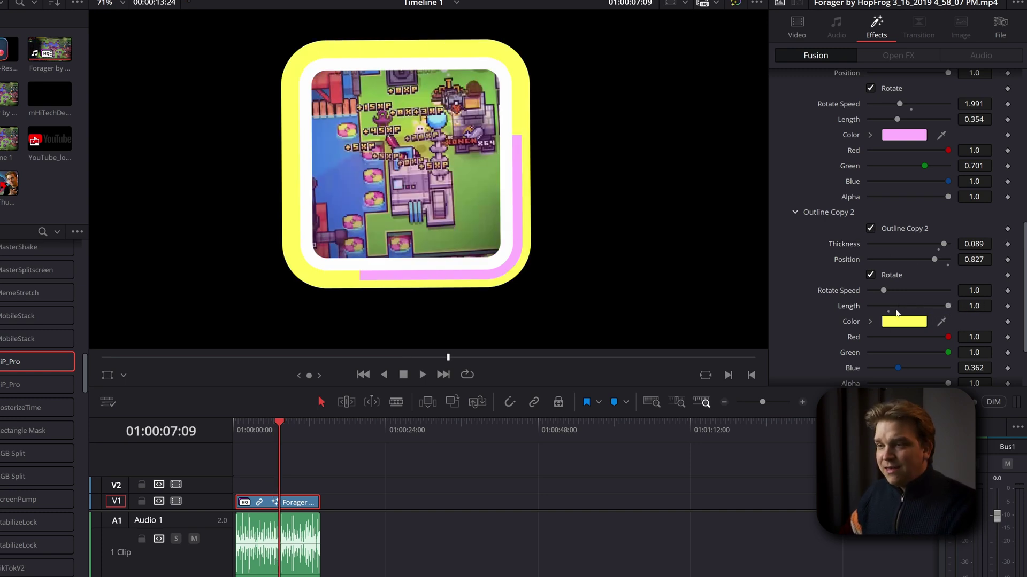
Stop the pink Outline Copy 1 from rotating, then switch it off.
scroll(904, 299, "up", 1)
left_click(870, 126)
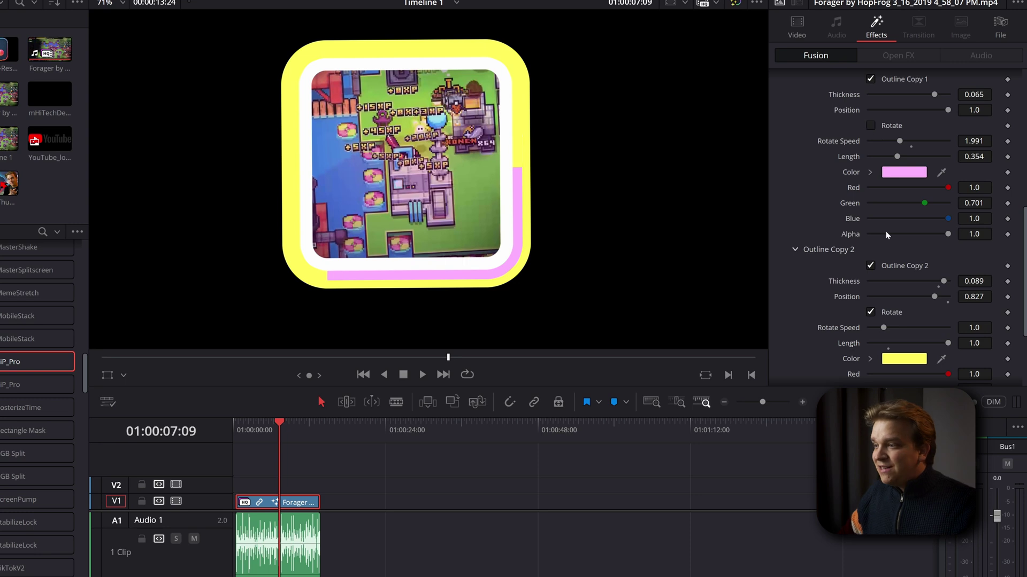
scroll(909, 257, "down", 2)
left_click_drag(903, 330, 885, 331)
left_click_drag(948, 300, 878, 328)
scroll(941, 194, "up", 4)
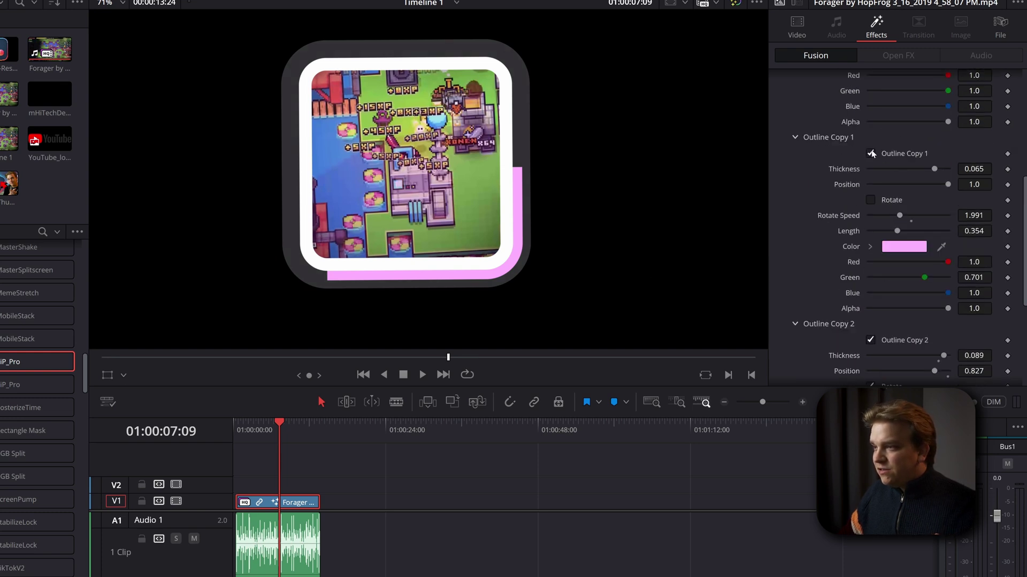
left_click(870, 154)
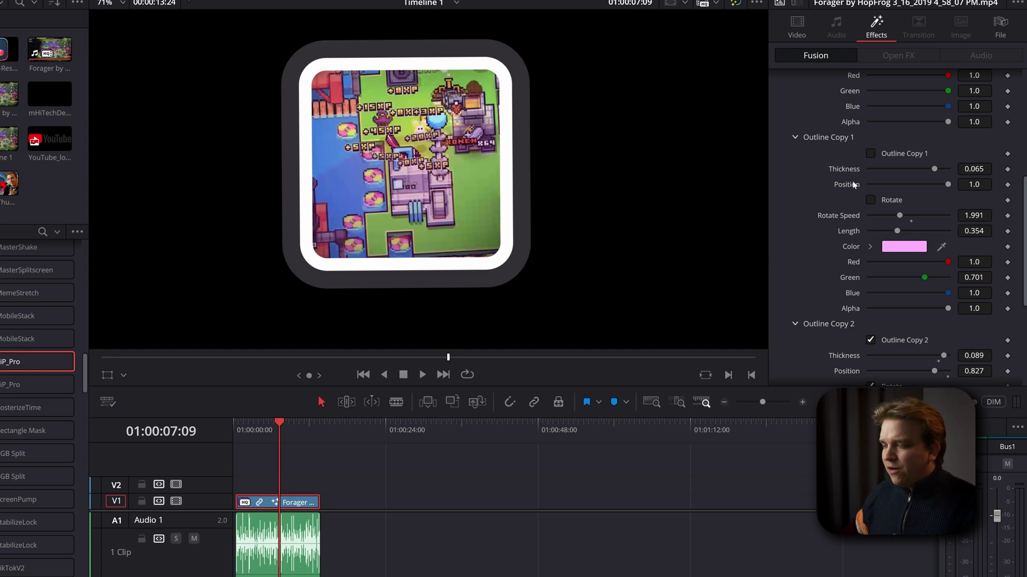
left_click(793, 137)
Keep Outline Copy 2 off and turn the pink Outline Copy 1 back on.
left_click(871, 319)
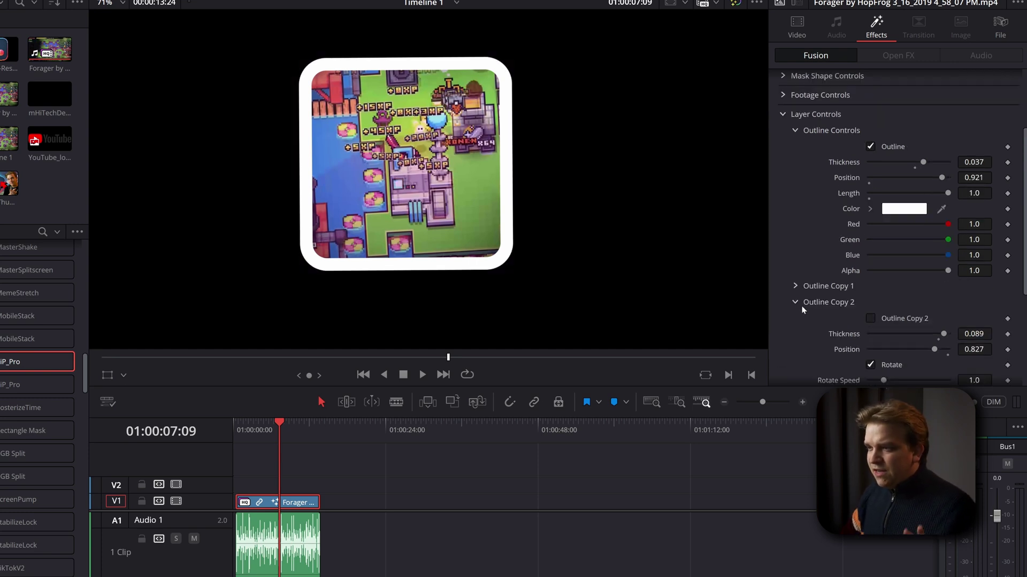
left_click(795, 303)
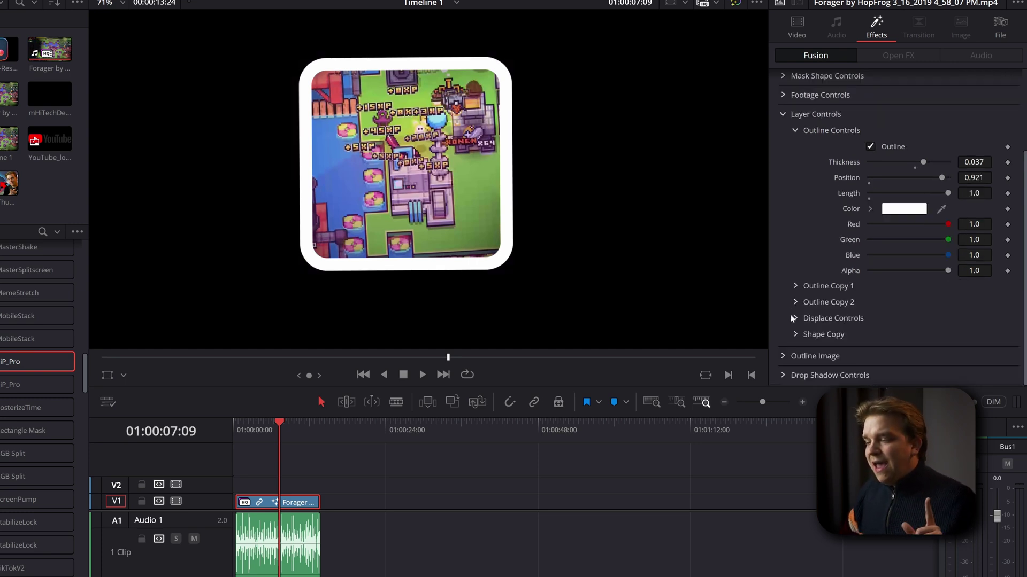
left_click(796, 320)
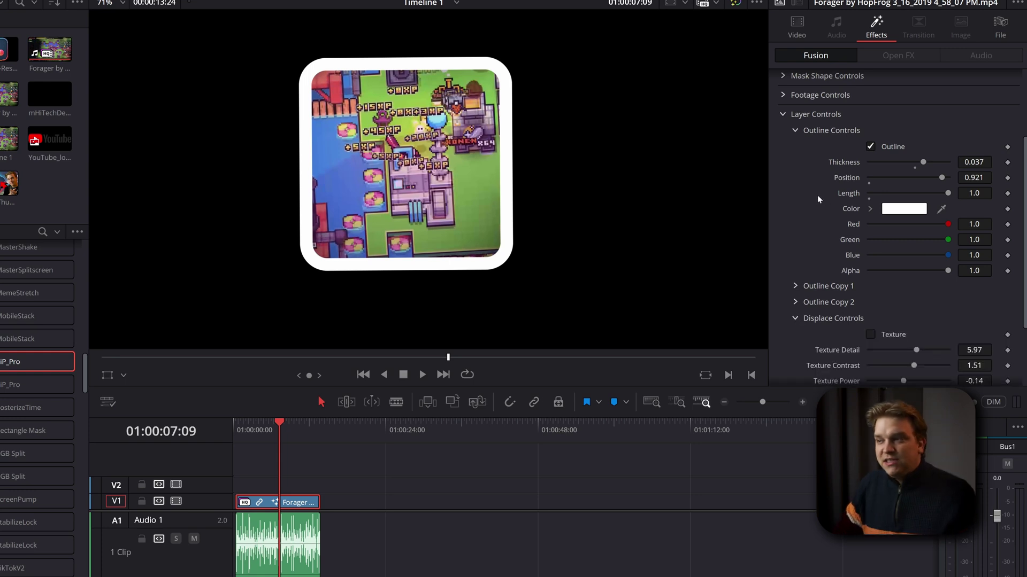
left_click(794, 303)
left_click(871, 318)
left_click(870, 319)
left_click(794, 287)
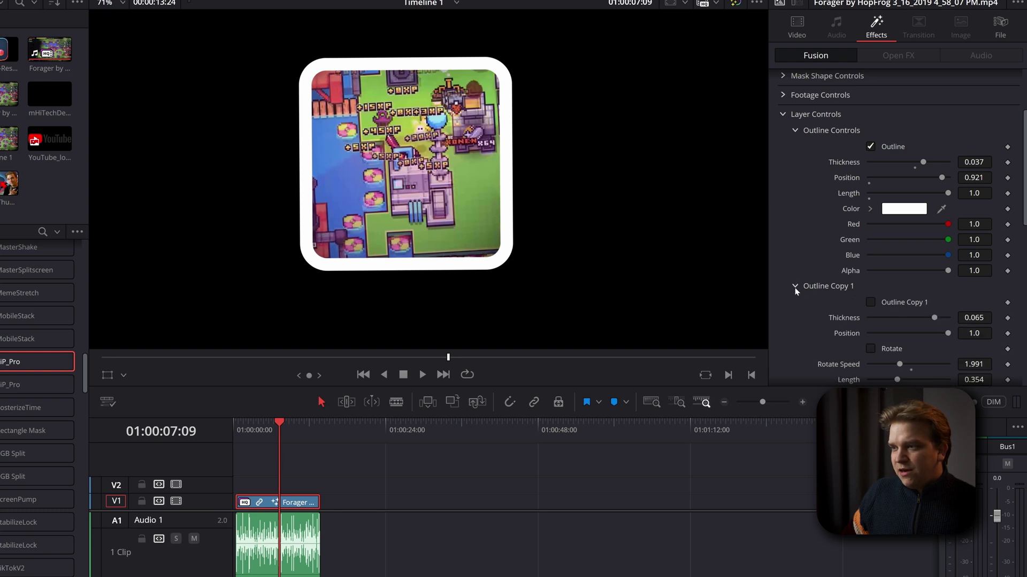
left_click(871, 302)
scroll(880, 296, "down", 3)
scroll(877, 302, "down", 3)
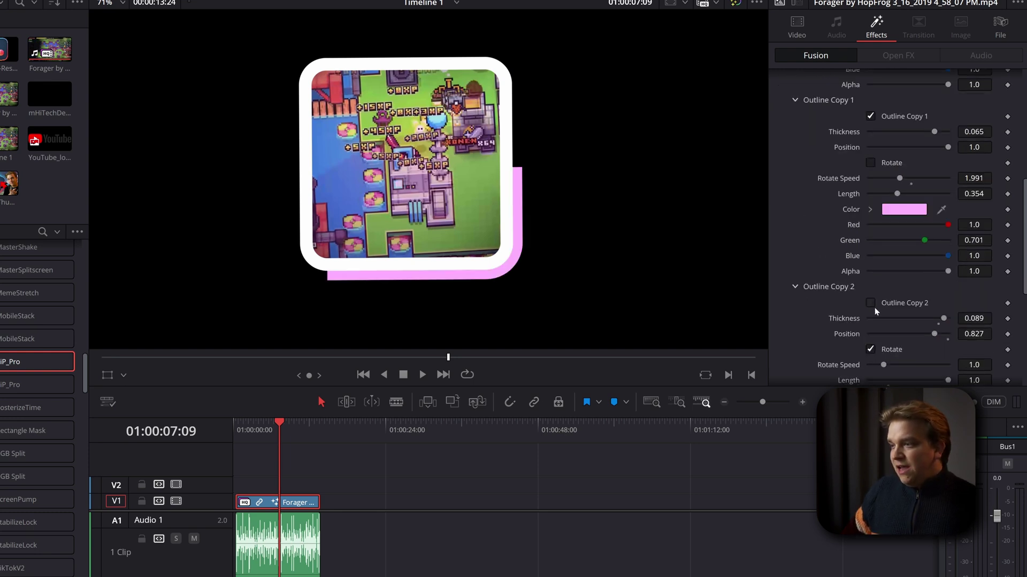
left_click(795, 210)
Try a displaced Texture edge at scale 10.39, preview it, then turn Texture off.
left_click(885, 242)
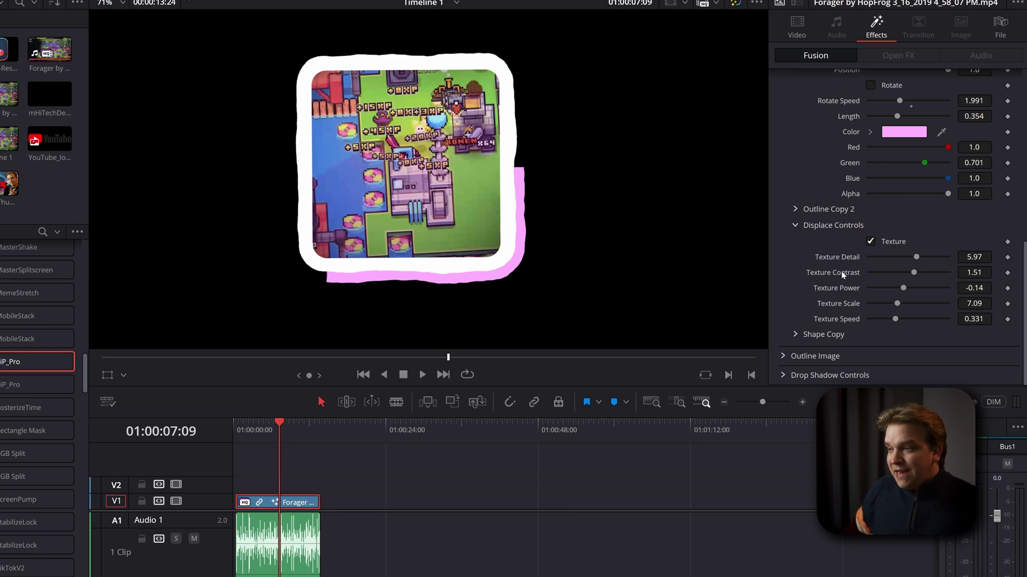
left_click_drag(916, 258, 901, 265)
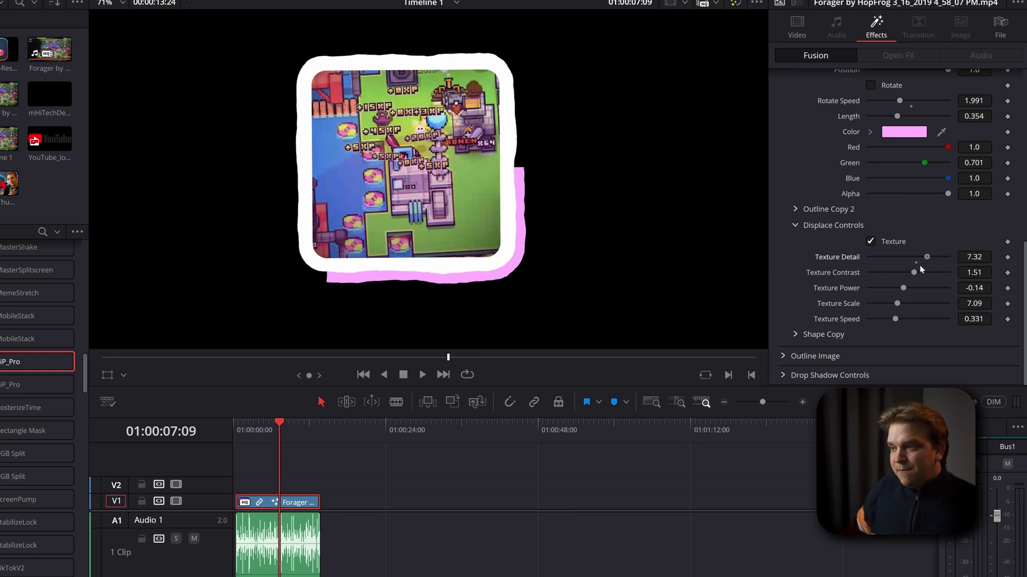
left_click_drag(897, 303, 910, 308)
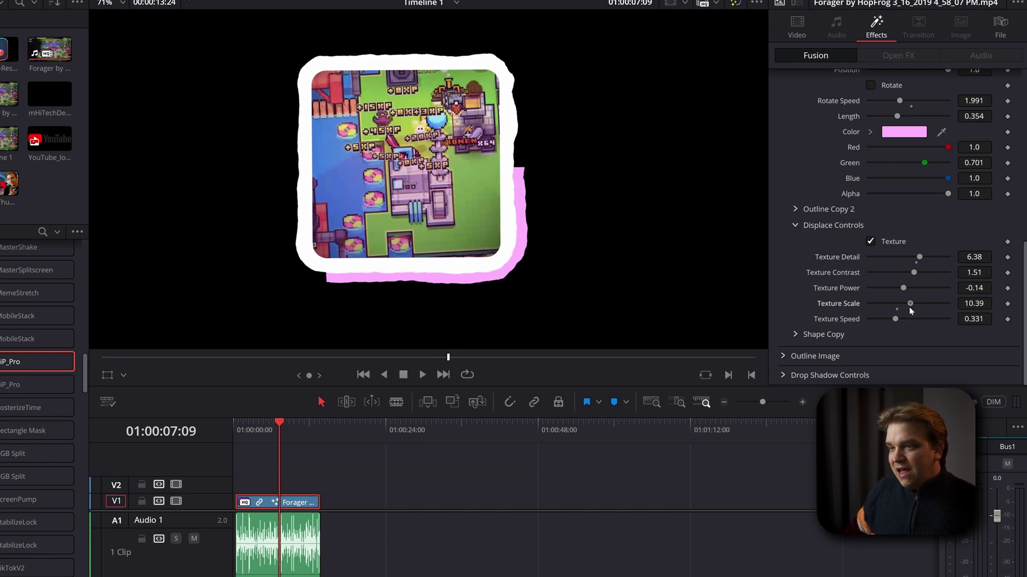
left_click_drag(279, 422, 281, 422)
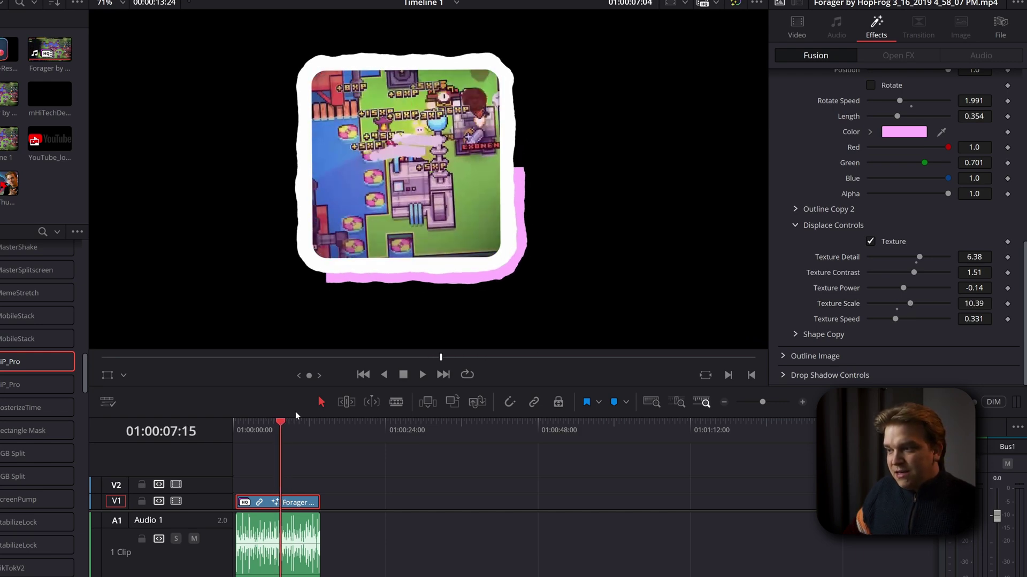
key("j")
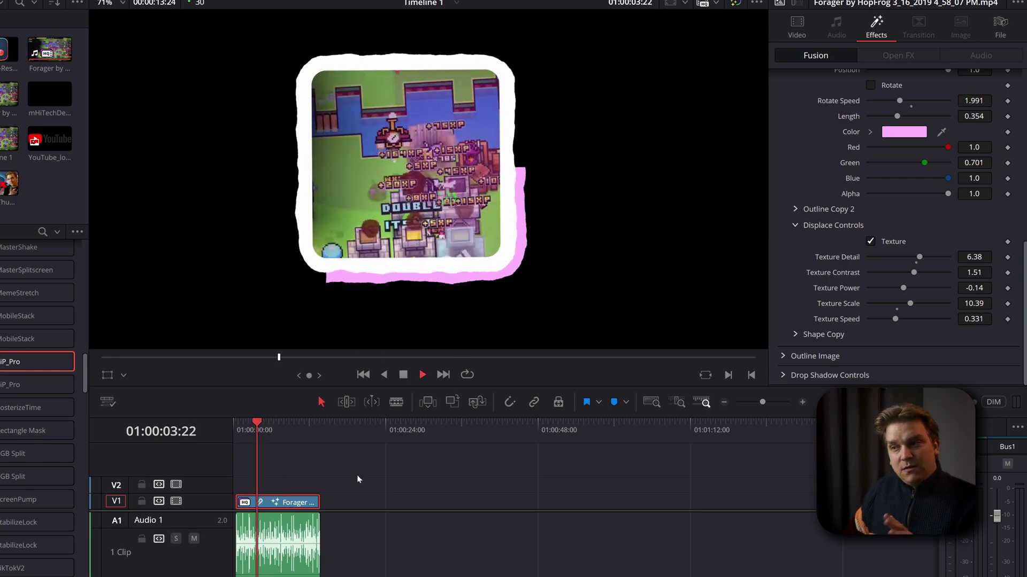
key("l")
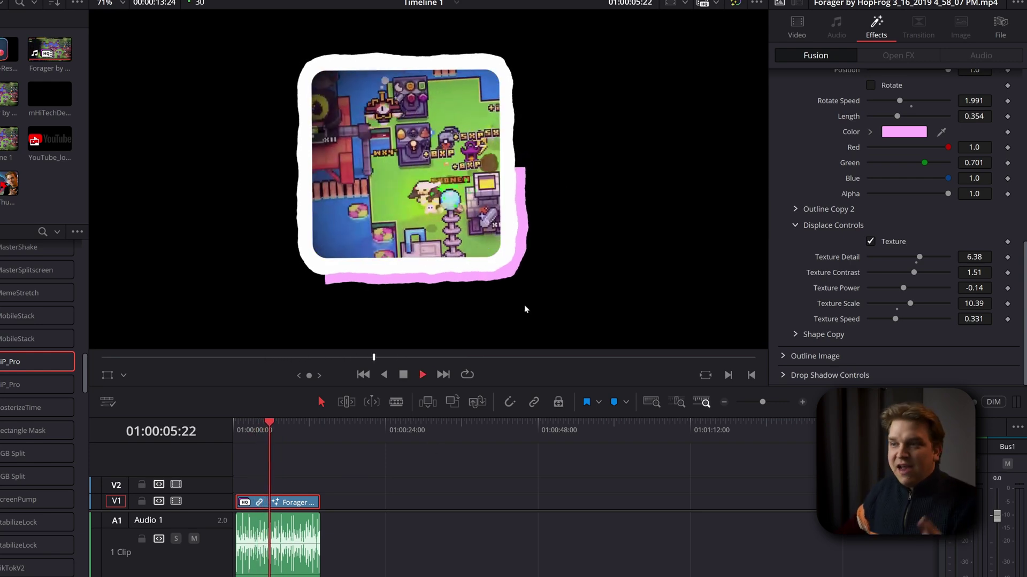
key("space")
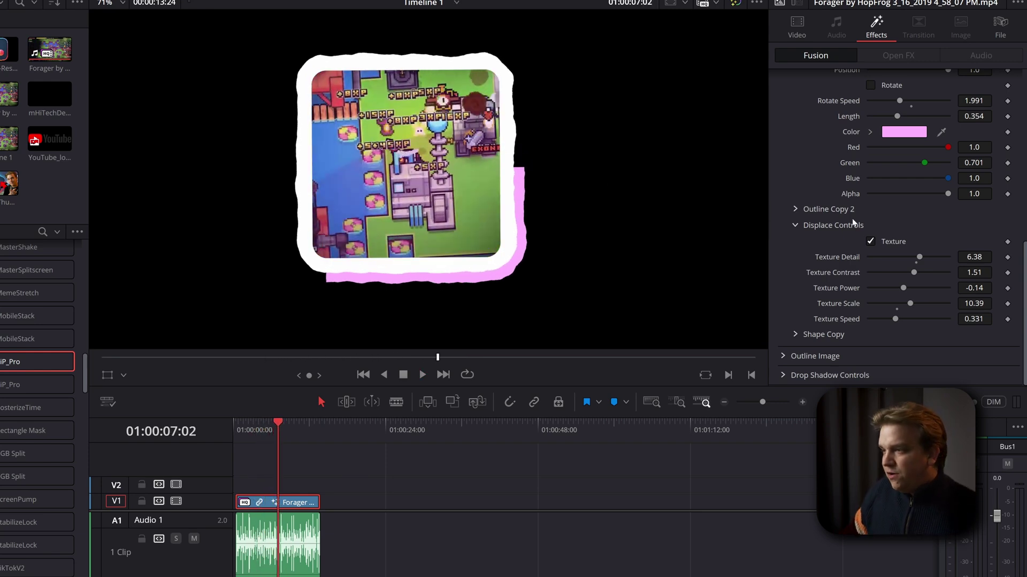
left_click(871, 242)
left_click(799, 226)
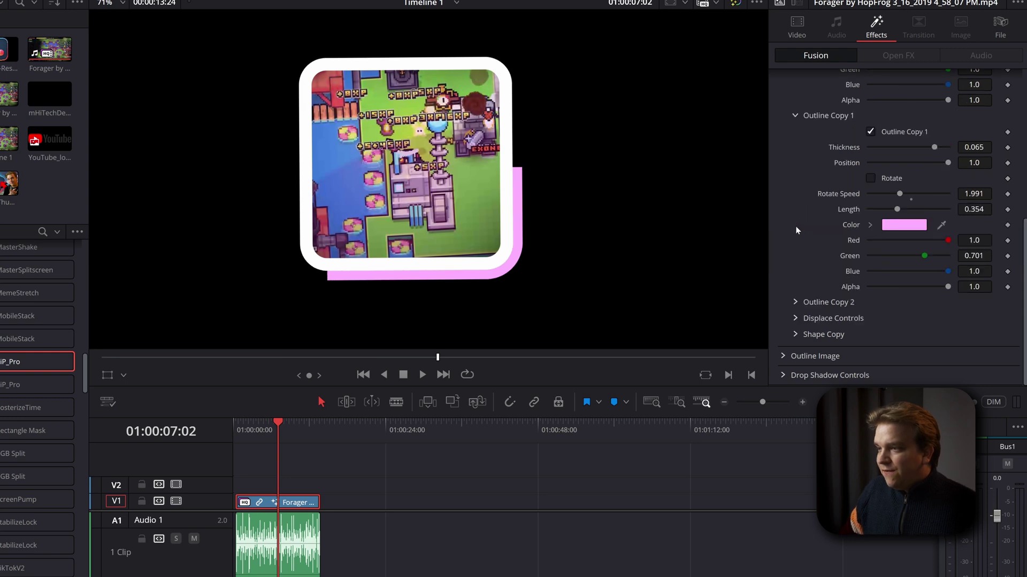
Turn on the white Shape Copy, offset it to 0.077, and set Copy Style to Solid.
left_click(795, 335)
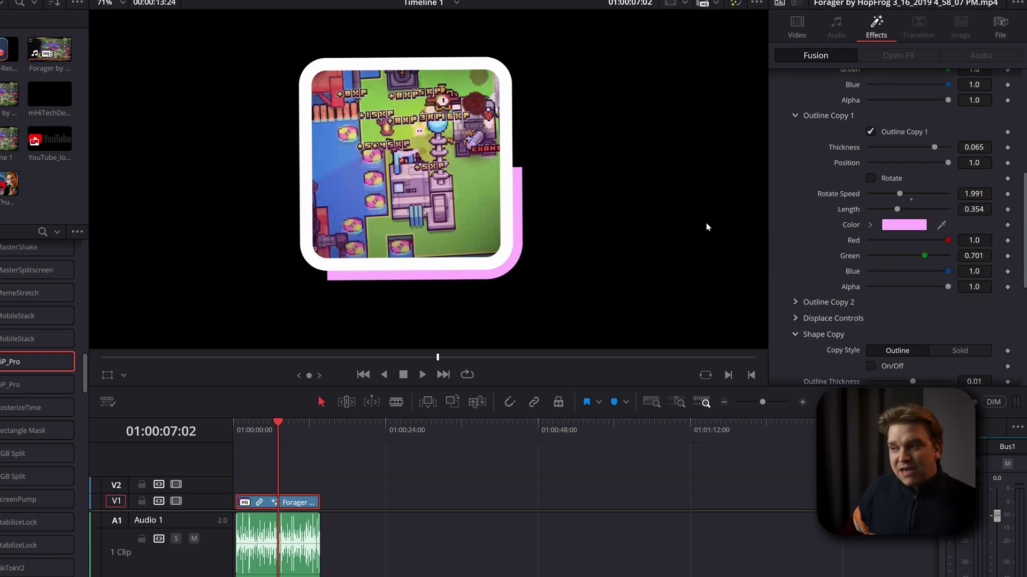
scroll(909, 289, "down", 3)
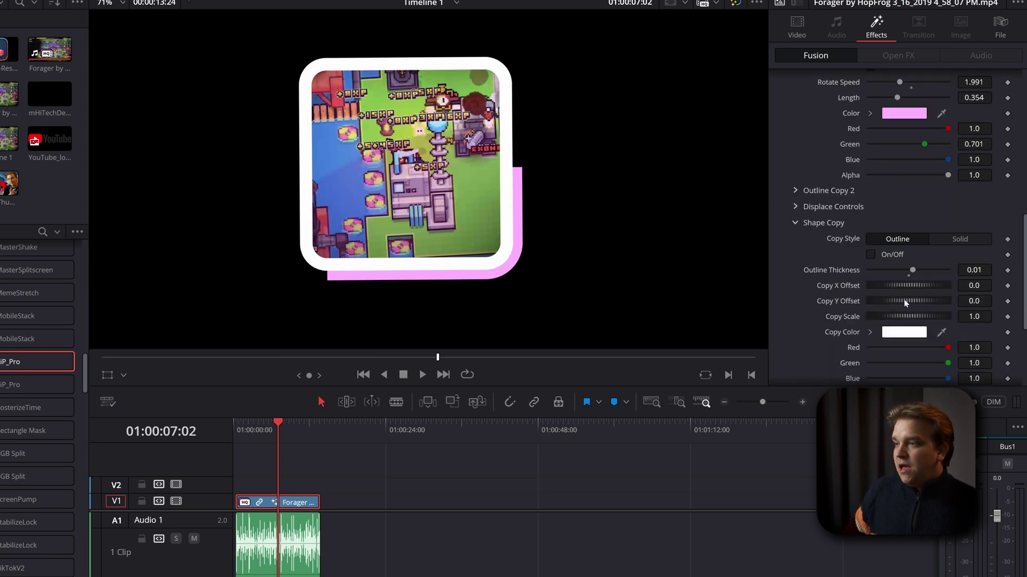
left_click(870, 255)
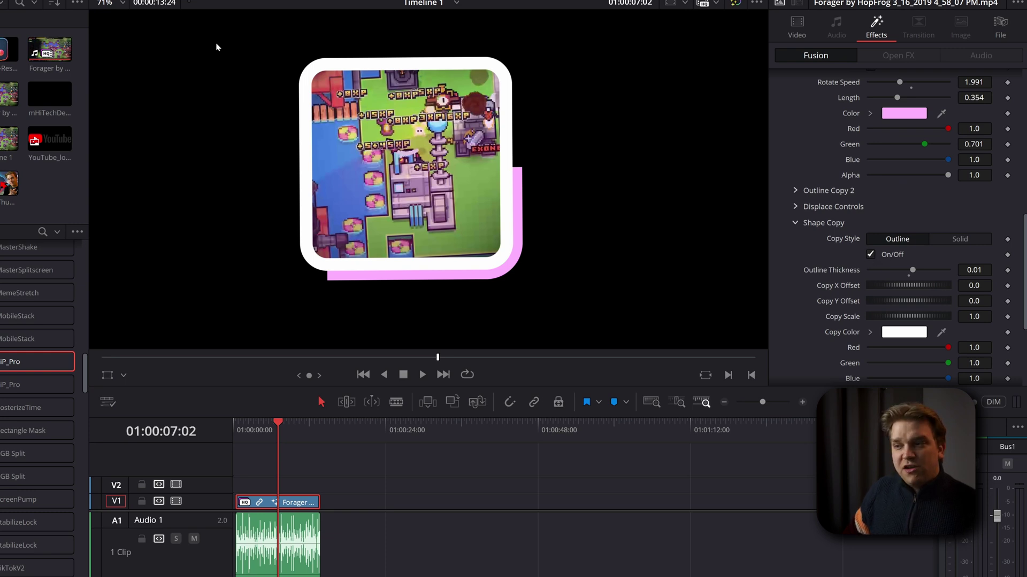
mouse_move(972, 286)
left_mouse_down()
mouse_move(993, 286)
mouse_move(978, 301)
left_mouse_up()
scroll(491, 82, "down", 2)
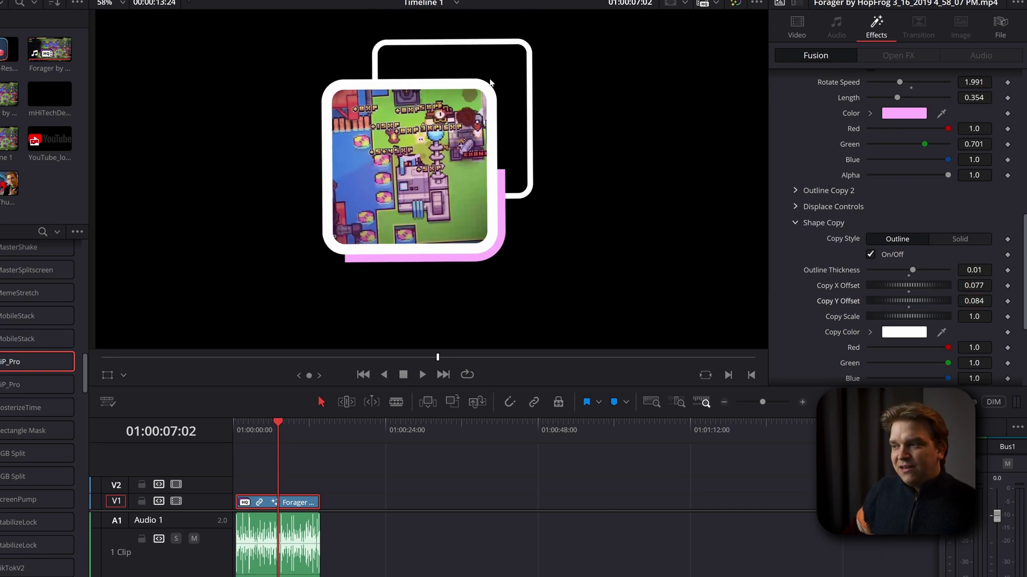
left_click(939, 240)
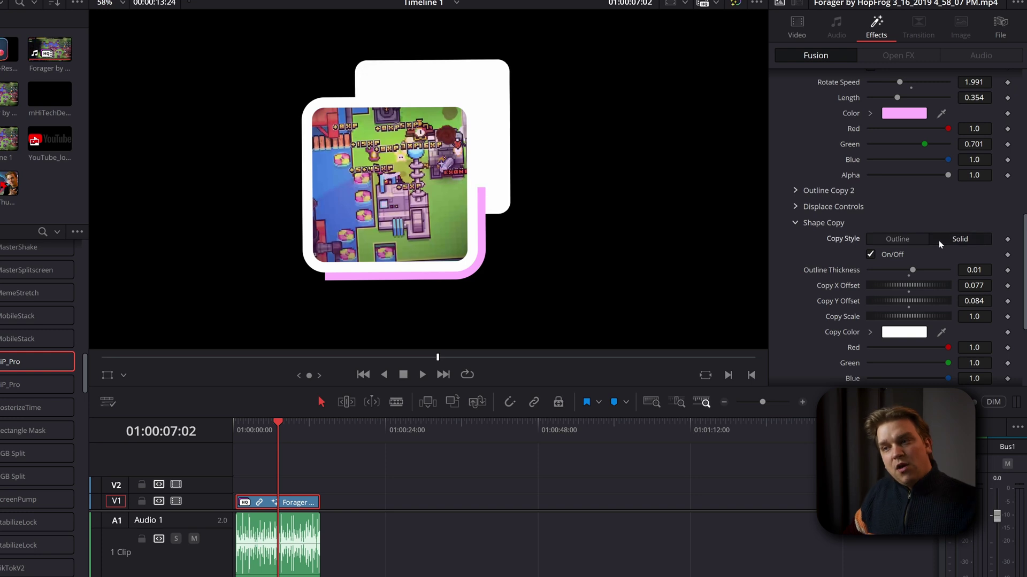
Test the Displace Texture rough edge on the shape copy, then turn it off.
left_click(813, 211)
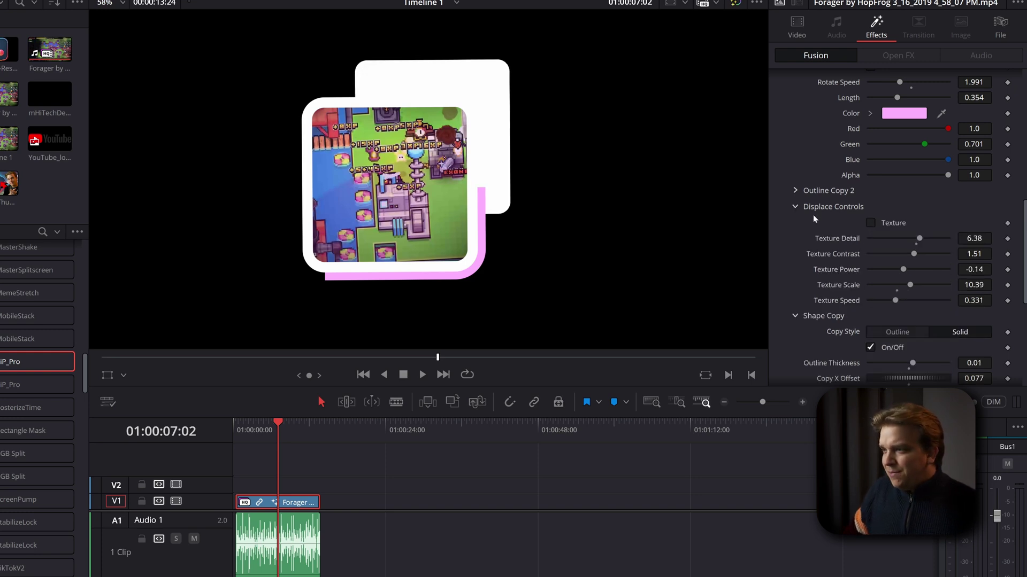
left_click(879, 225)
left_click(879, 226)
left_click(879, 226)
left_click(879, 227)
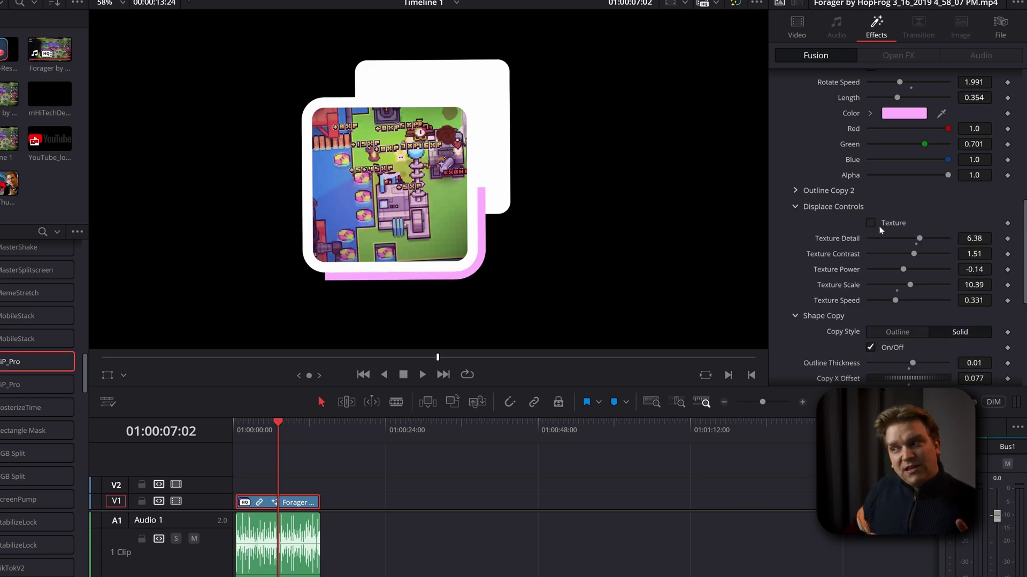
left_click(879, 227)
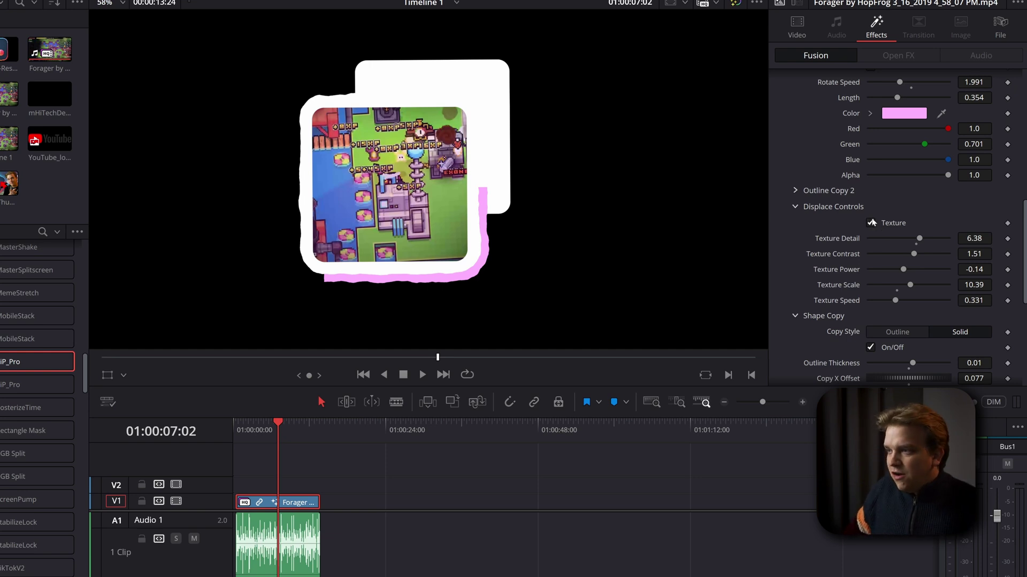
left_click(871, 224)
left_click(790, 207)
Try Copy Wiggle while scrubbing, then disable it and switch off Shape Copy.
scroll(838, 211, "down", 3)
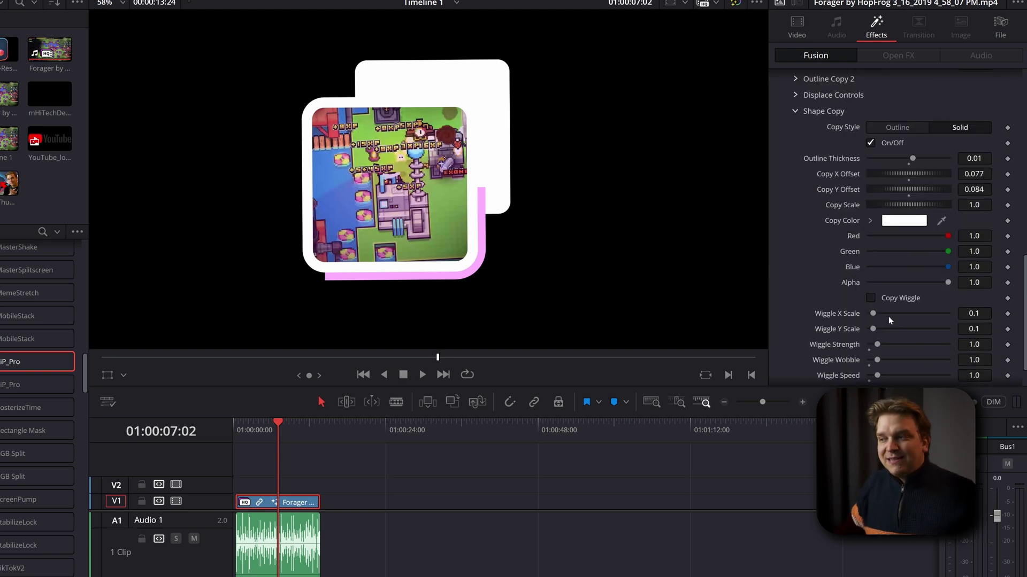
left_click(882, 299)
mouse_move(260, 421)
left_mouse_down()
mouse_move(252, 428)
mouse_move(282, 440)
mouse_move(265, 433)
left_mouse_up()
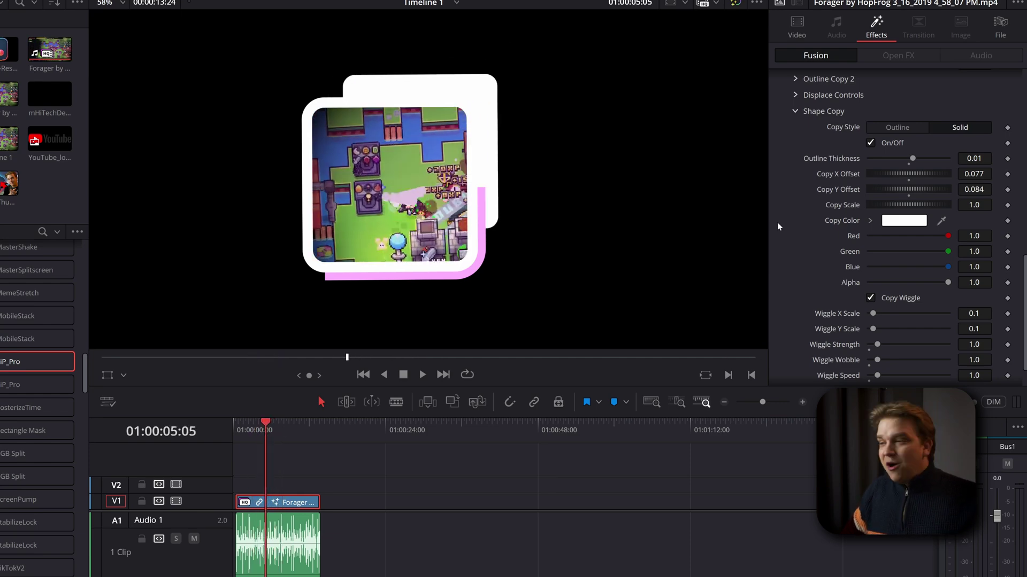
left_click(889, 299)
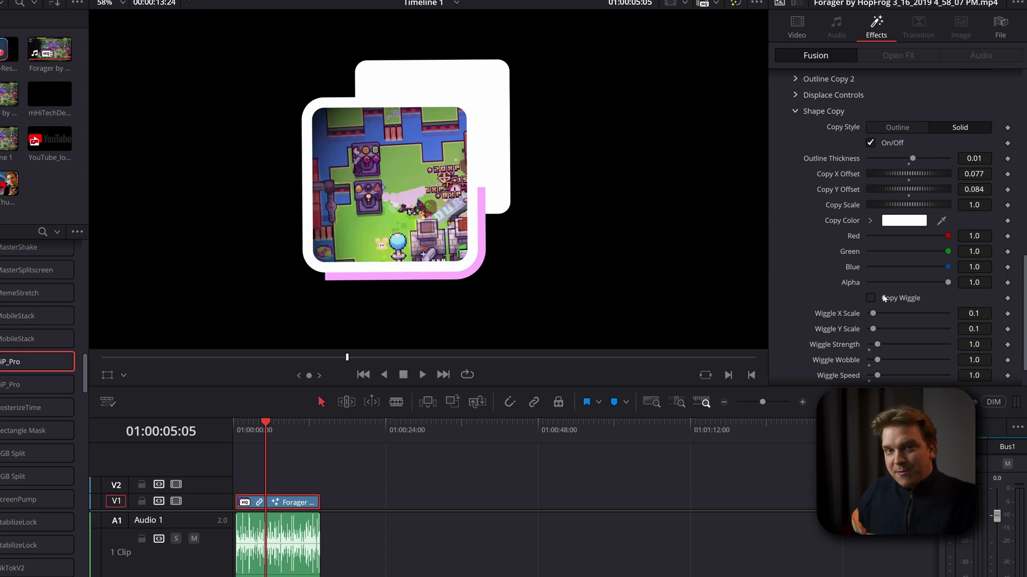
scroll(883, 288, "down", 3)
scroll(885, 229, "up", 3)
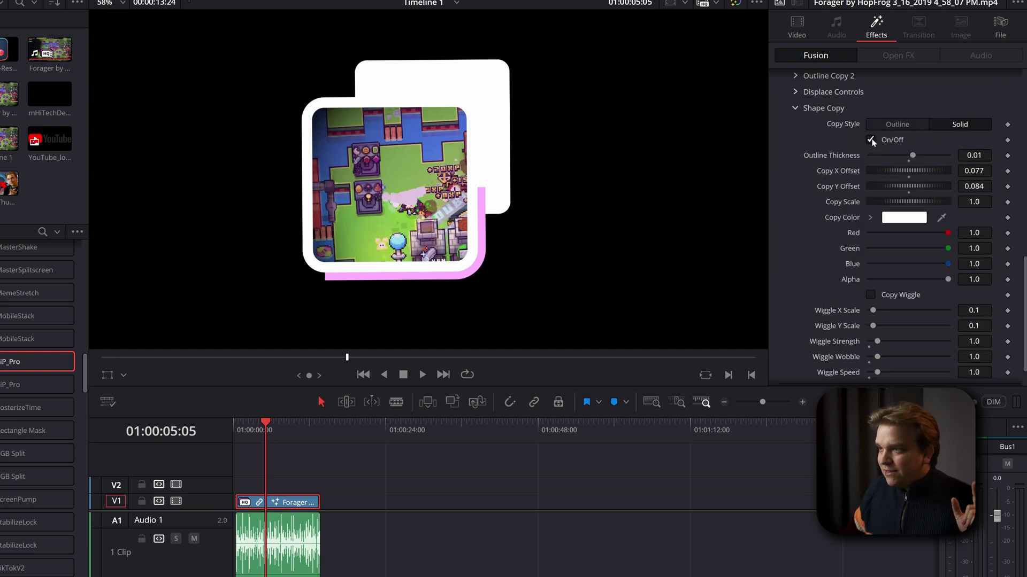
left_click(871, 139)
left_click(796, 105)
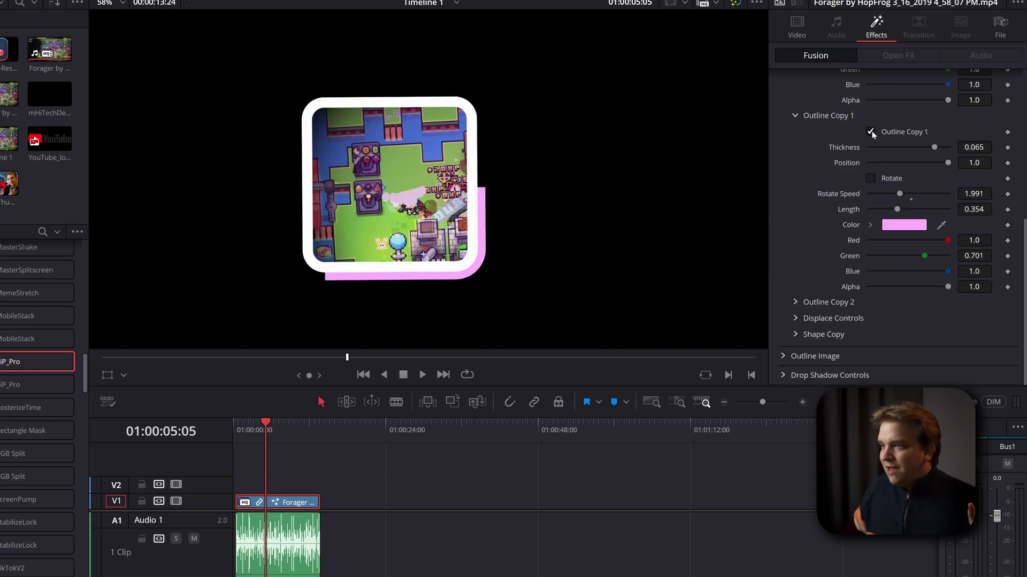
Switch off the pink Outline Copy 1 and collapse the outline settings.
left_click(870, 132)
left_click(796, 116)
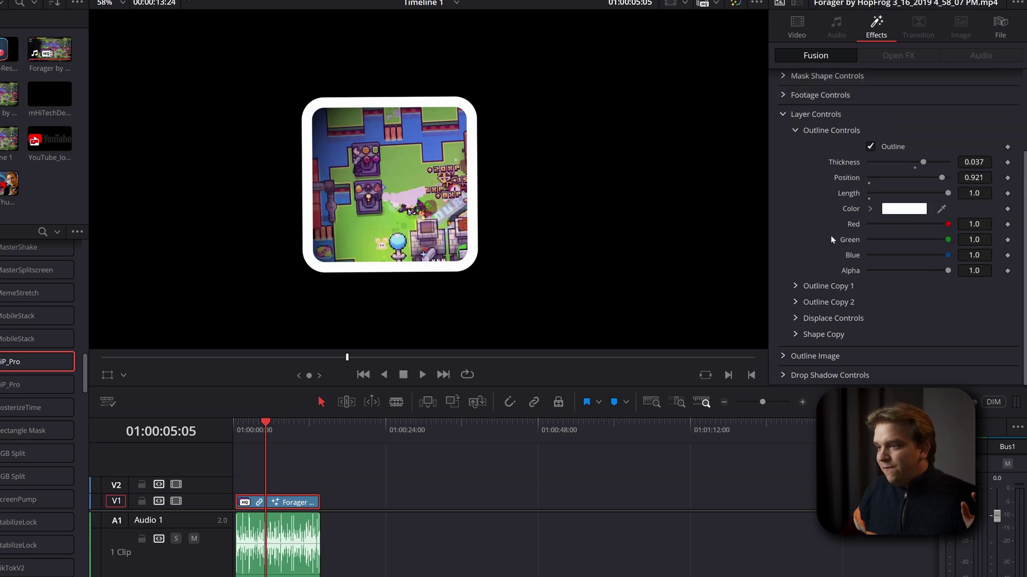
left_click(794, 131)
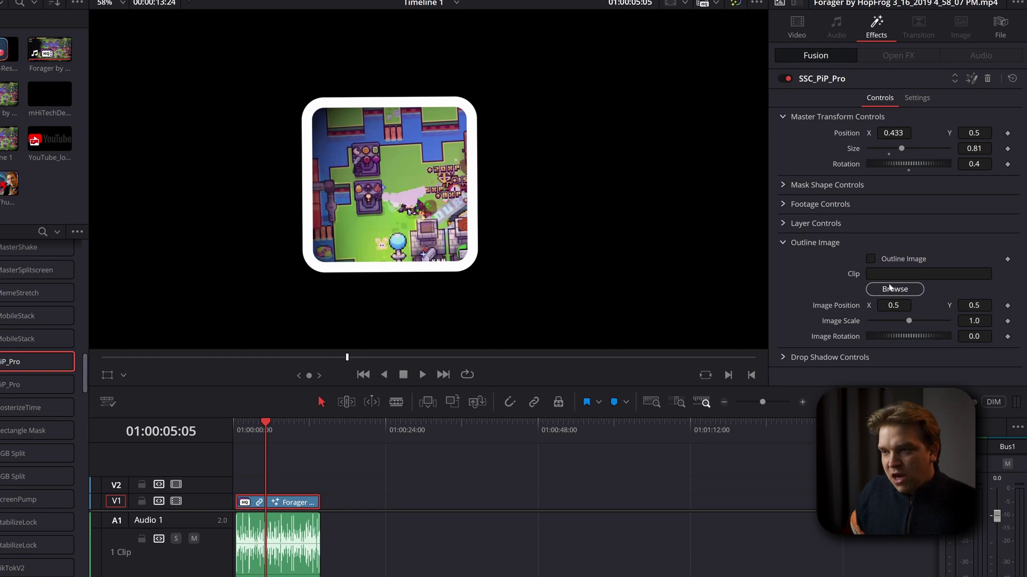
Enable Outline Image using YT287Thumb.jpg, scaled to 2.9 at Position X 0.663.
left_click(885, 262)
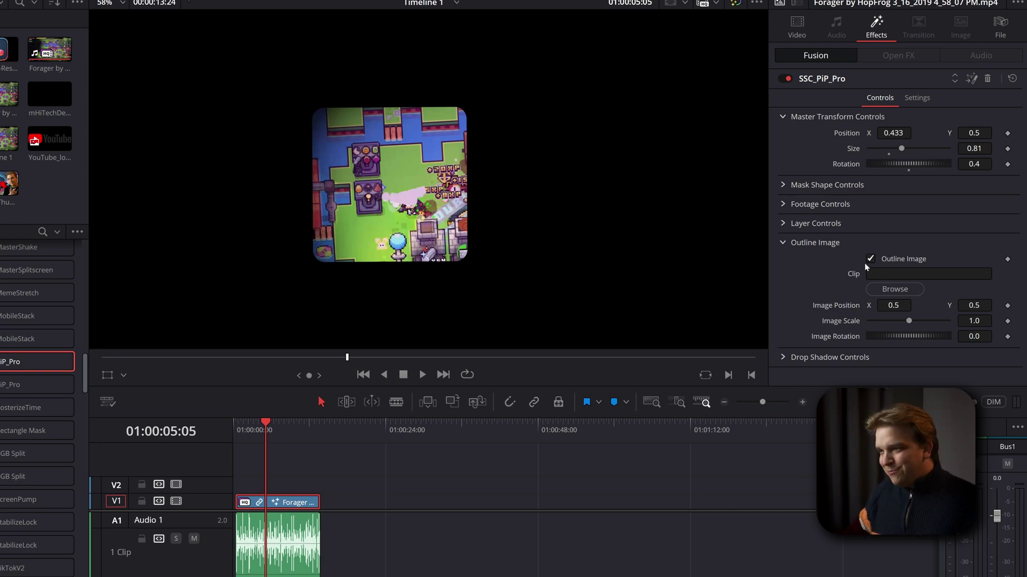
left_click(903, 293)
left_click(106, 140)
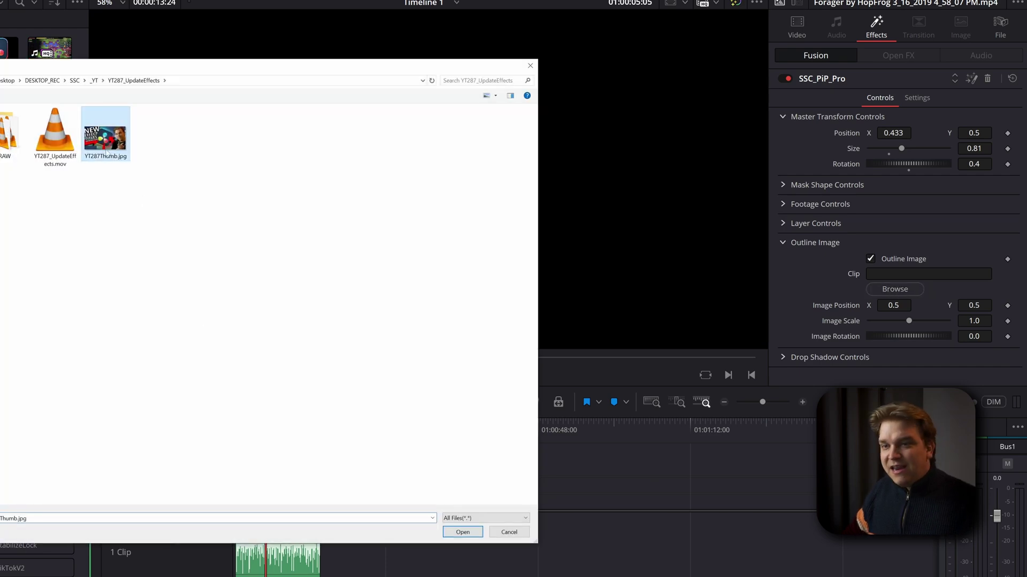
left_click(464, 531)
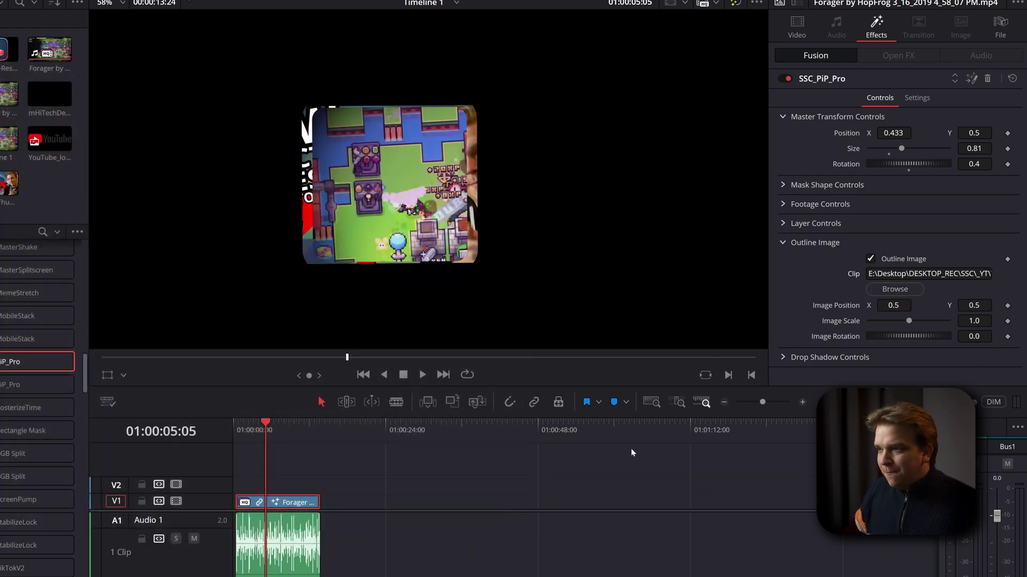
left_click_drag(973, 321, 986, 321)
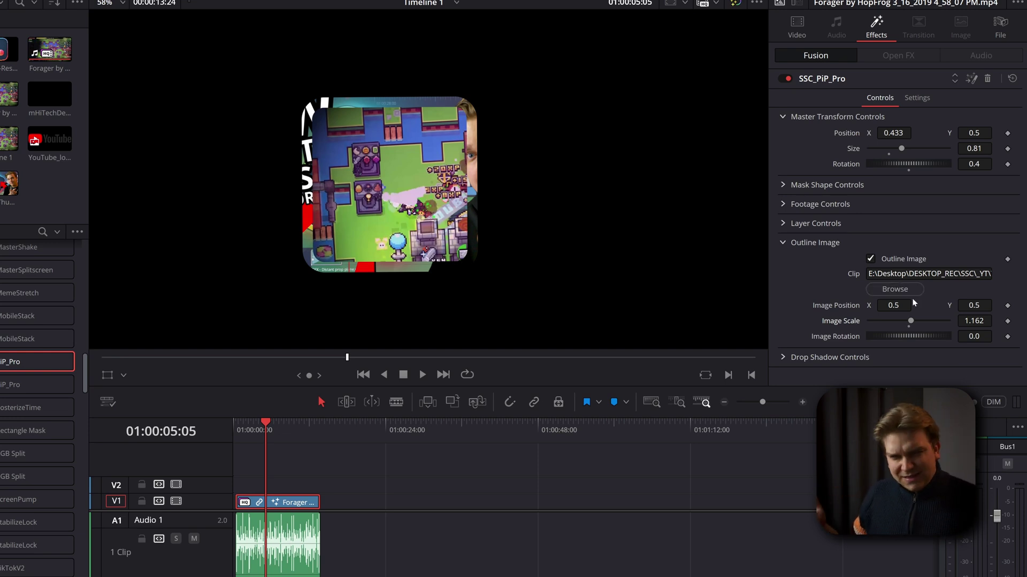
left_click_drag(891, 306, 977, 305)
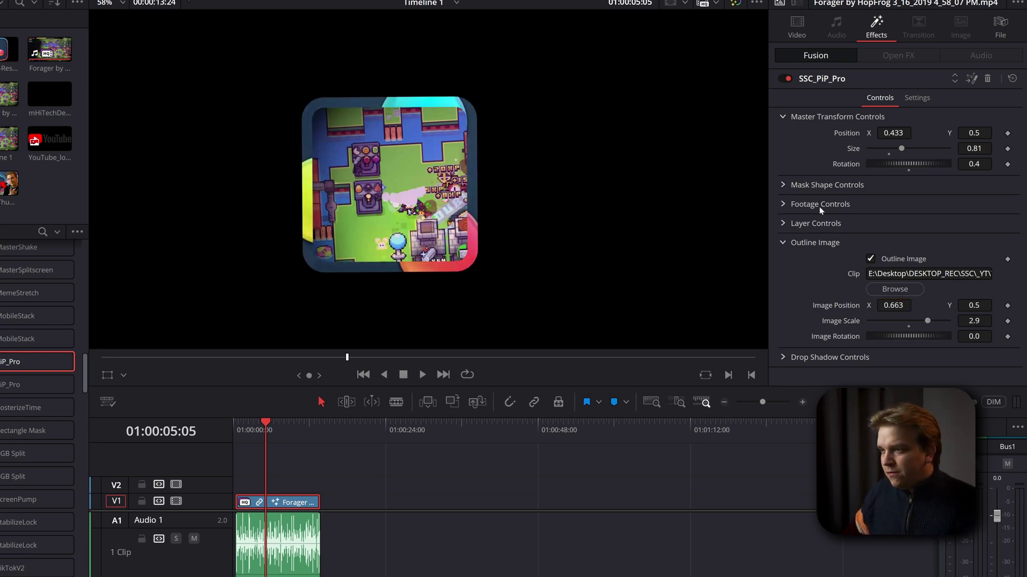
Re-enable Outline Copy 1 in Layer Controls to restore the pink offset outline.
left_click(783, 223)
scroll(852, 280, "down", 2)
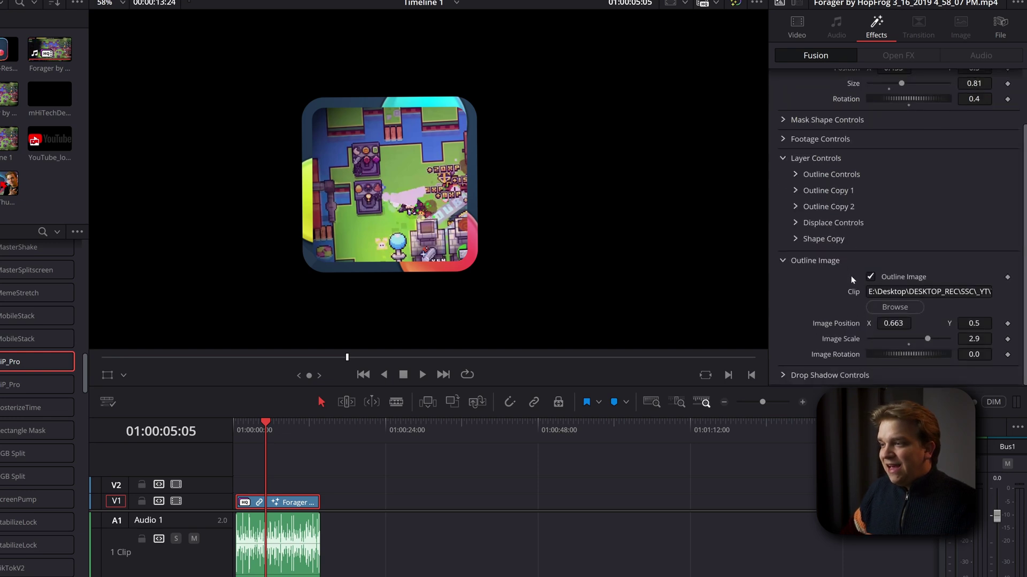
left_click(796, 206)
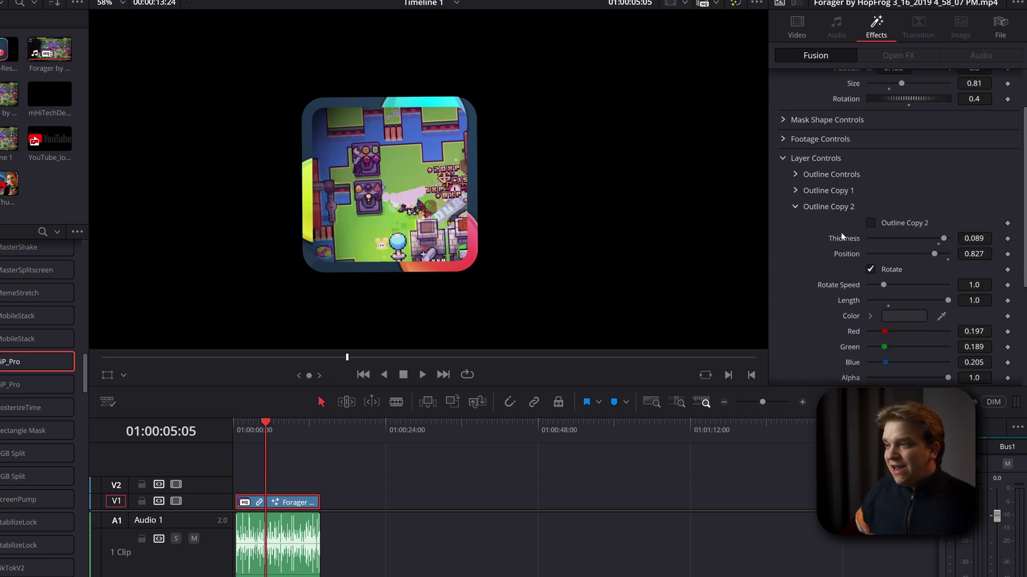
left_click(795, 206)
left_click(795, 190)
left_click(870, 207)
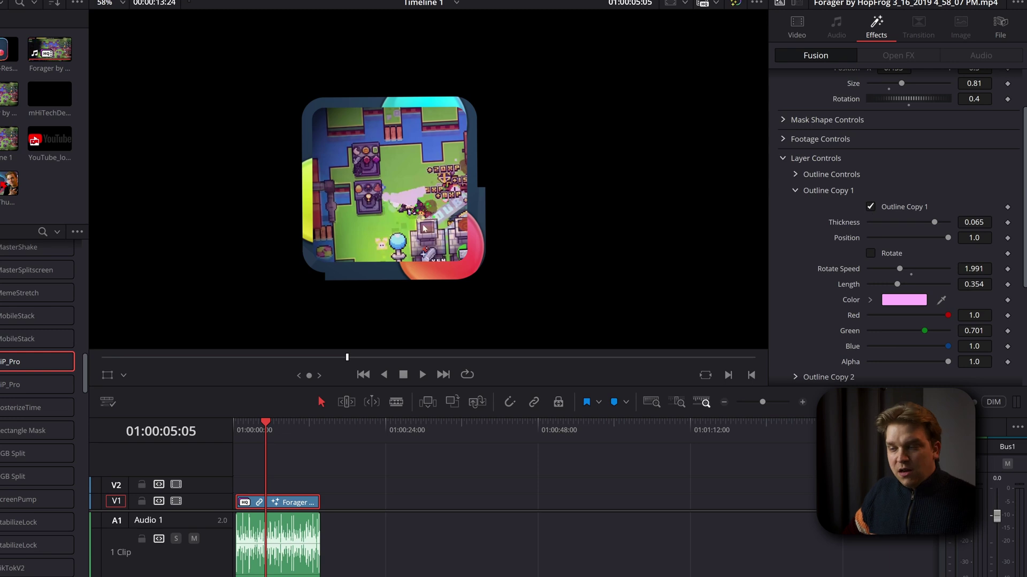
left_click(794, 190)
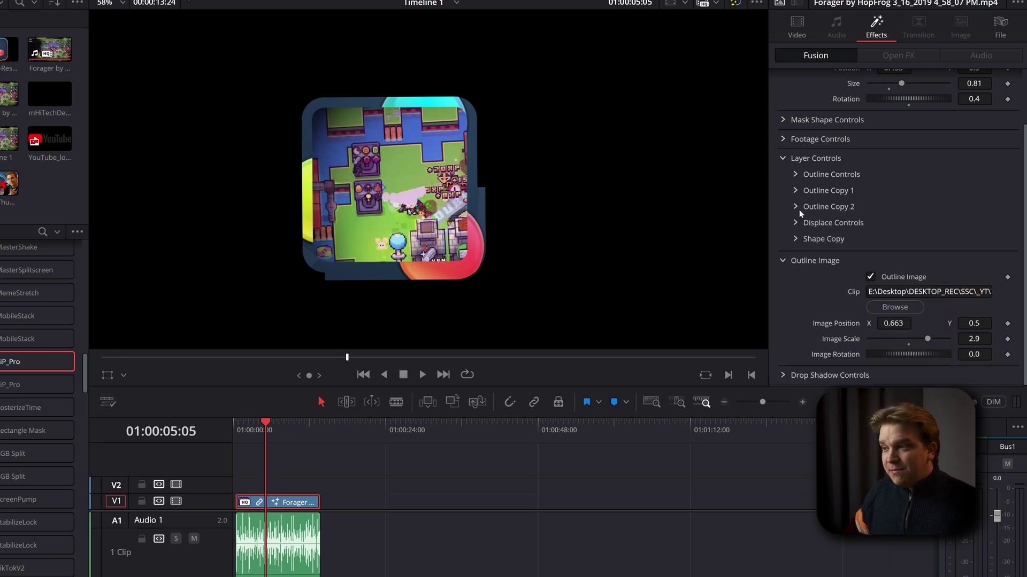
Briefly toggle Shape Copy on and off, then switch off the Outline Image border.
left_click(796, 239)
left_click(870, 271)
left_click(870, 271)
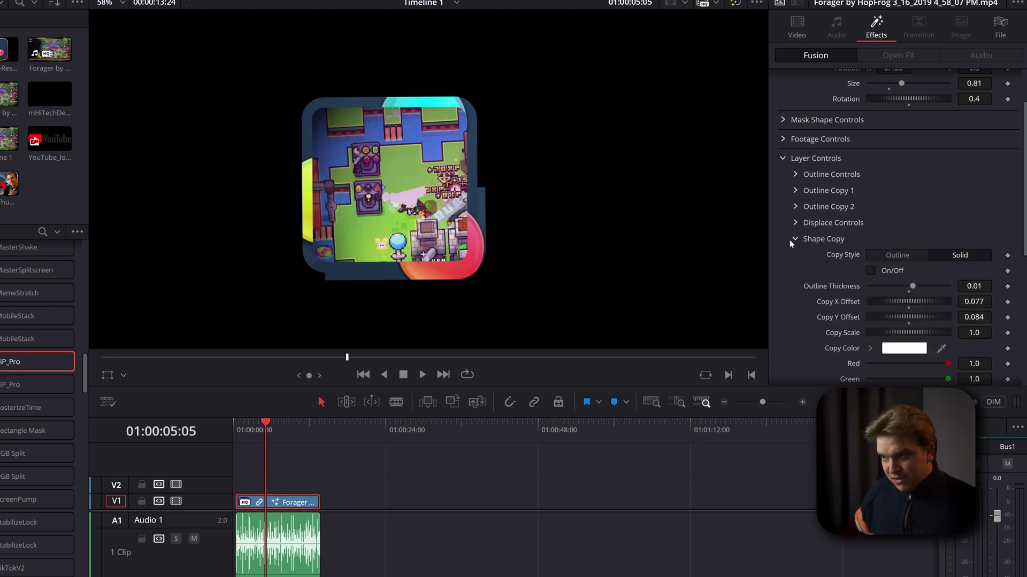
left_click(795, 240)
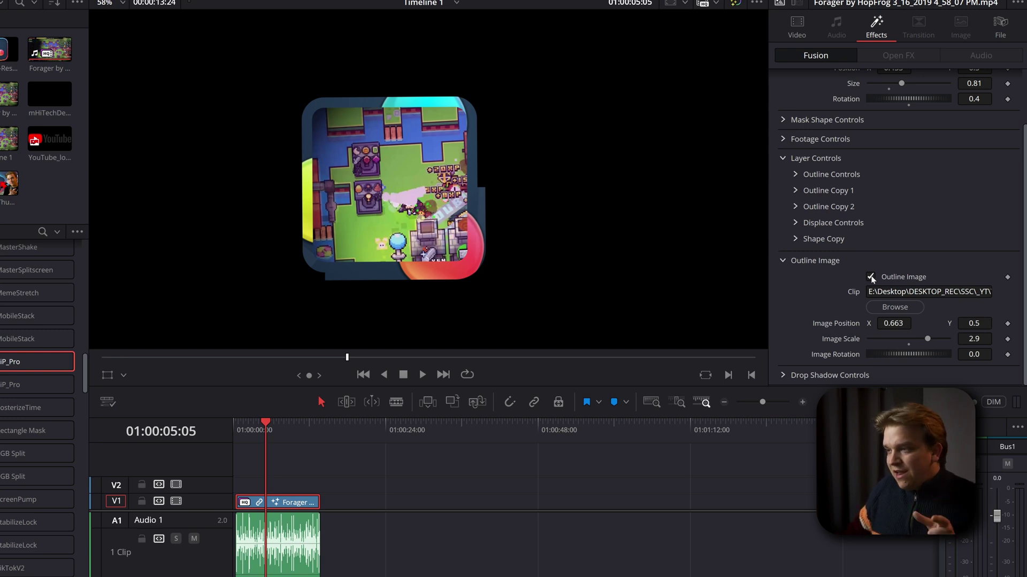
left_click(870, 277)
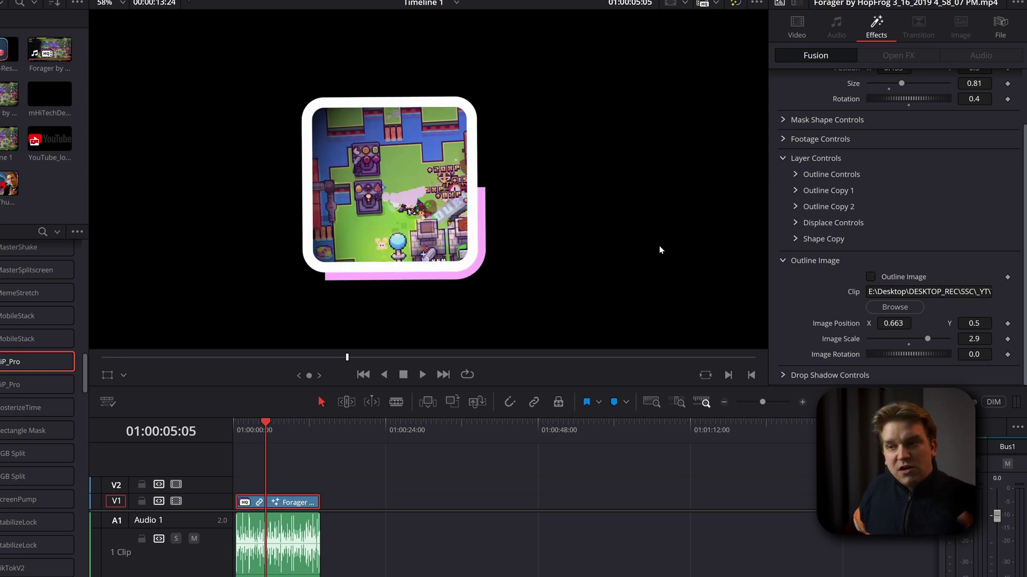
left_click(783, 260)
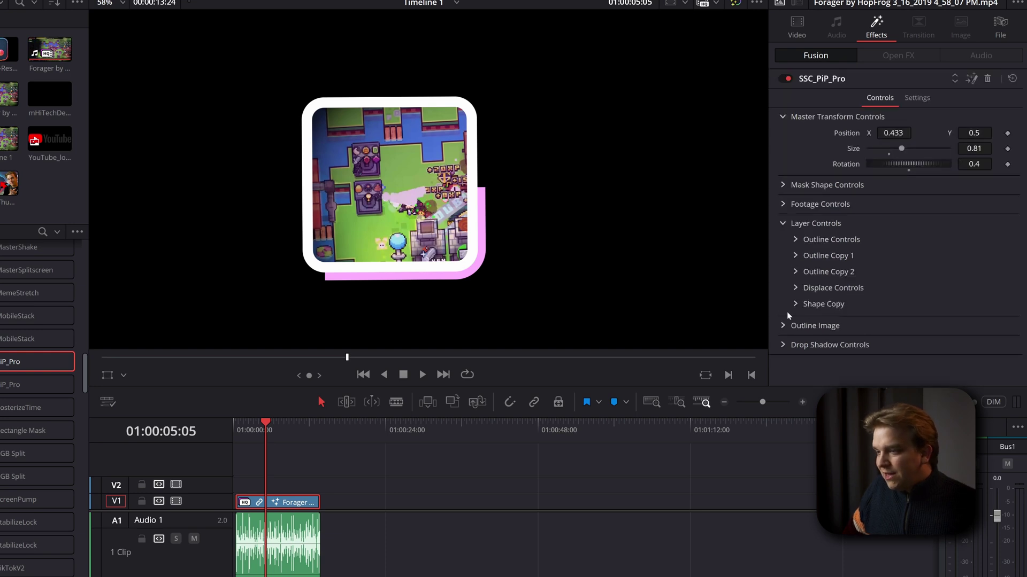
Move the Forager gameplay clip to V2 and place the Cartoon Cloud Sky generator on V1.
left_click(783, 326)
left_click_drag(276, 502, 271, 488)
scroll(38, 374, "down", 5)
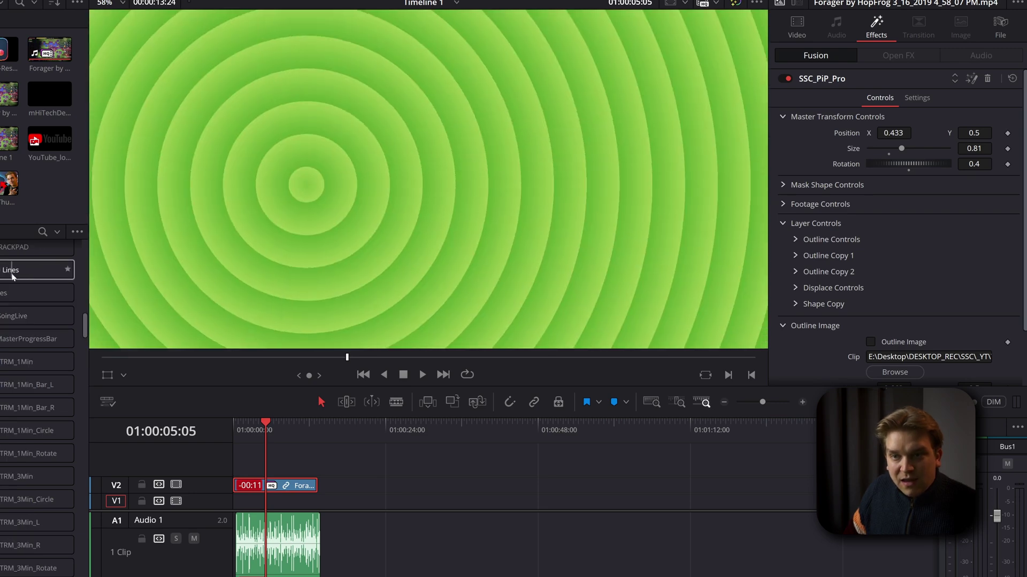
left_click_drag(37, 476, 272, 507)
left_click(274, 488)
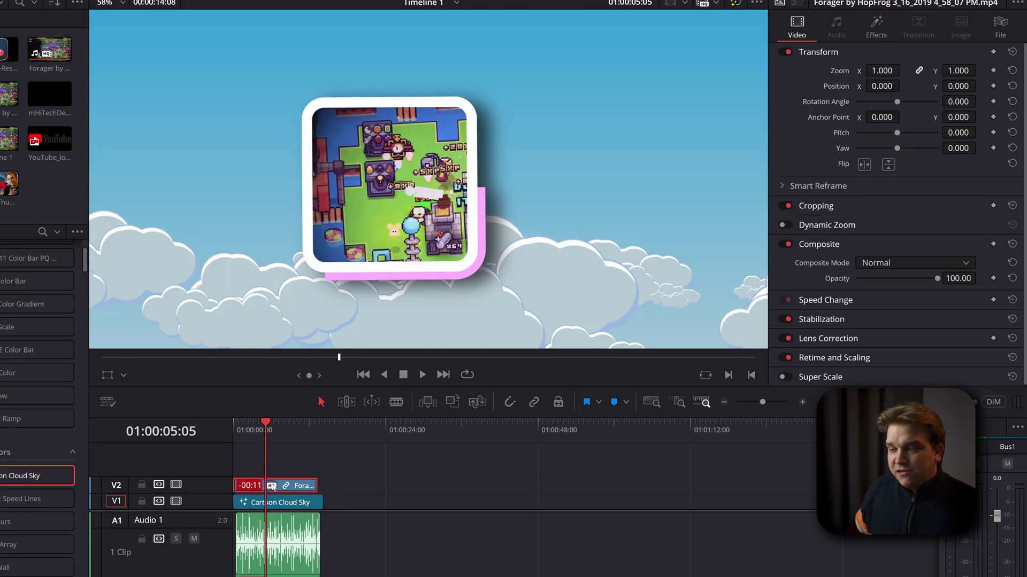
Toggle the PiP's Drop Shadow off and on to compare, leaving it enabled.
scroll(522, 122, "up", 1)
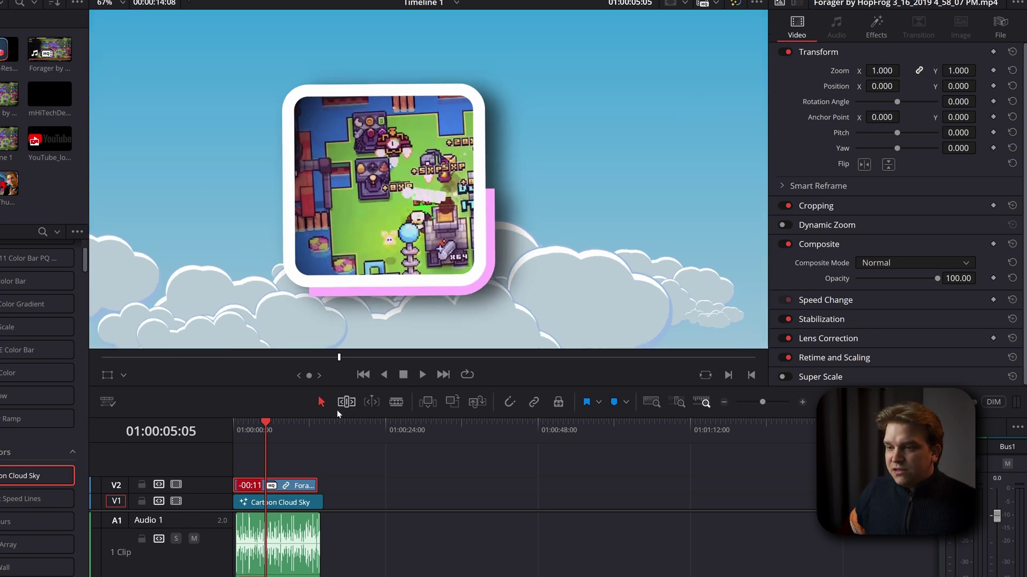
left_click(876, 27)
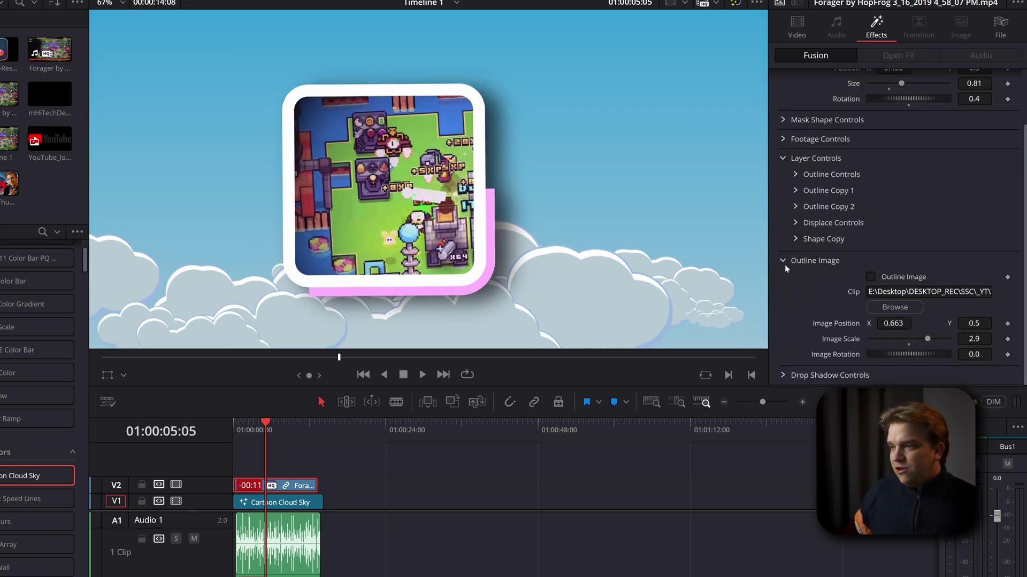
left_click(785, 263)
left_click(782, 345)
scroll(859, 324, "down", 1)
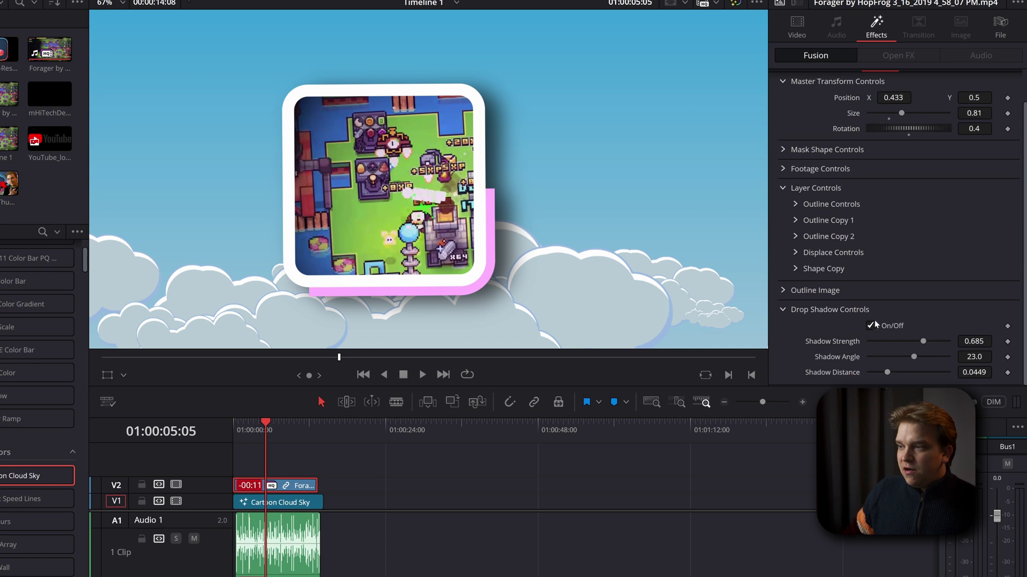
left_click(875, 324)
left_click(875, 323)
left_click(875, 324)
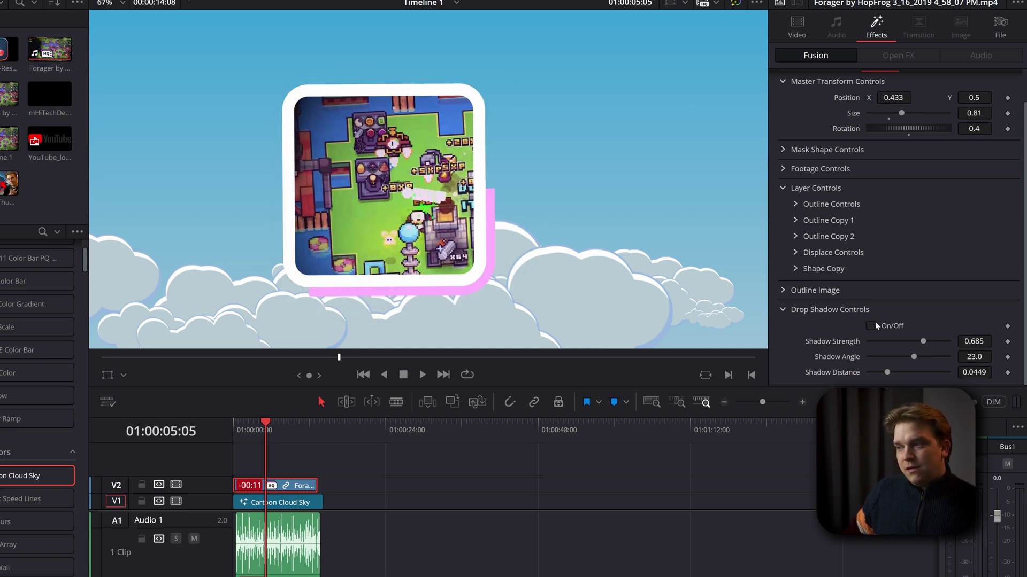
left_click(876, 325)
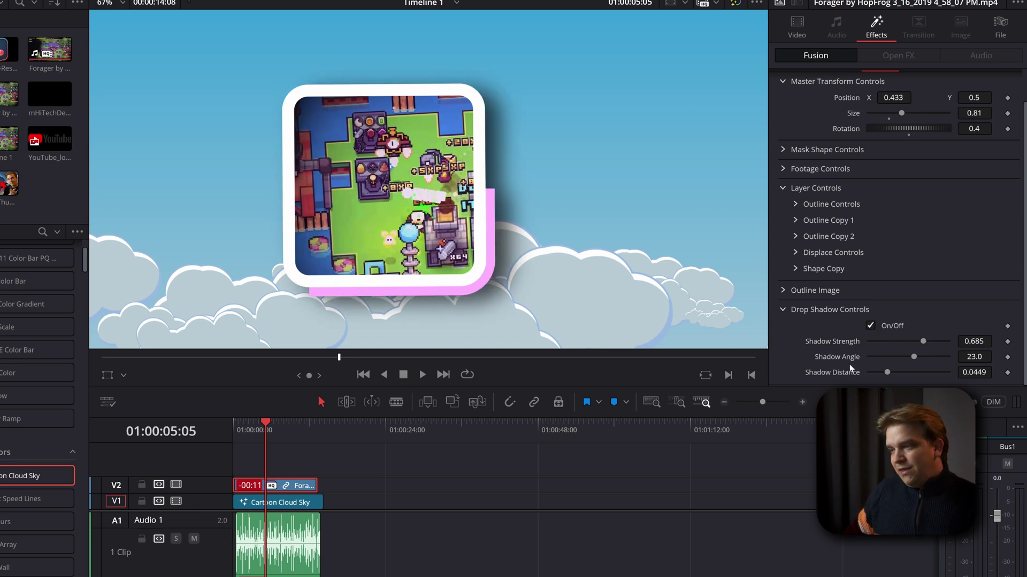